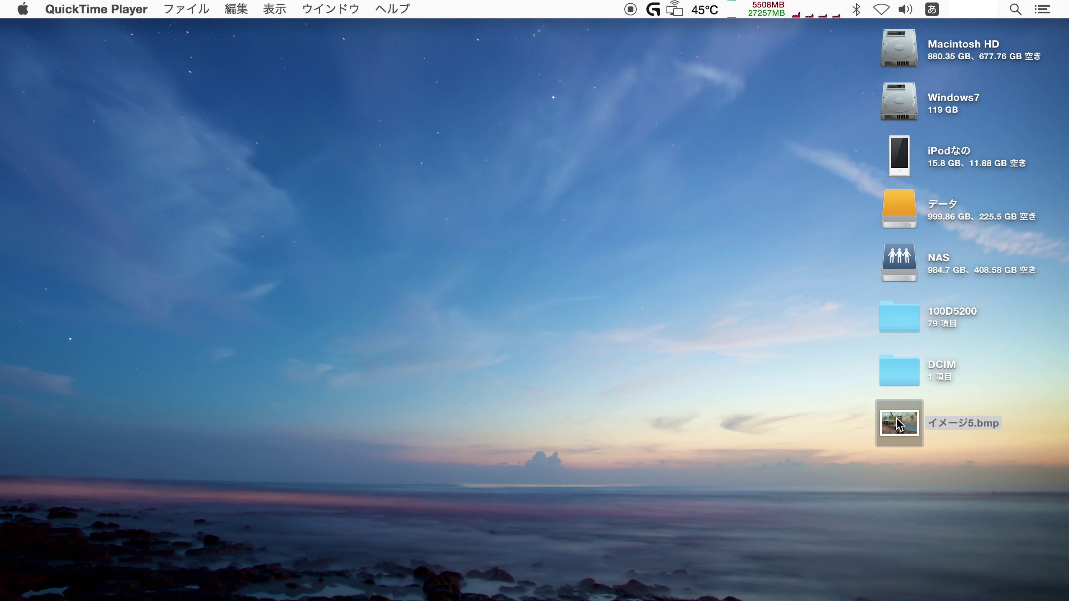
# - Open イメージ5.bmp in Photoshop and draw a 1:1 crop square over the girl
pyautogui.moveTo(899, 423)
pyautogui.mouseDown()
pyautogui.moveTo(299, 596)
pyautogui.moveTo(234, 569)
pyautogui.mouseUp()
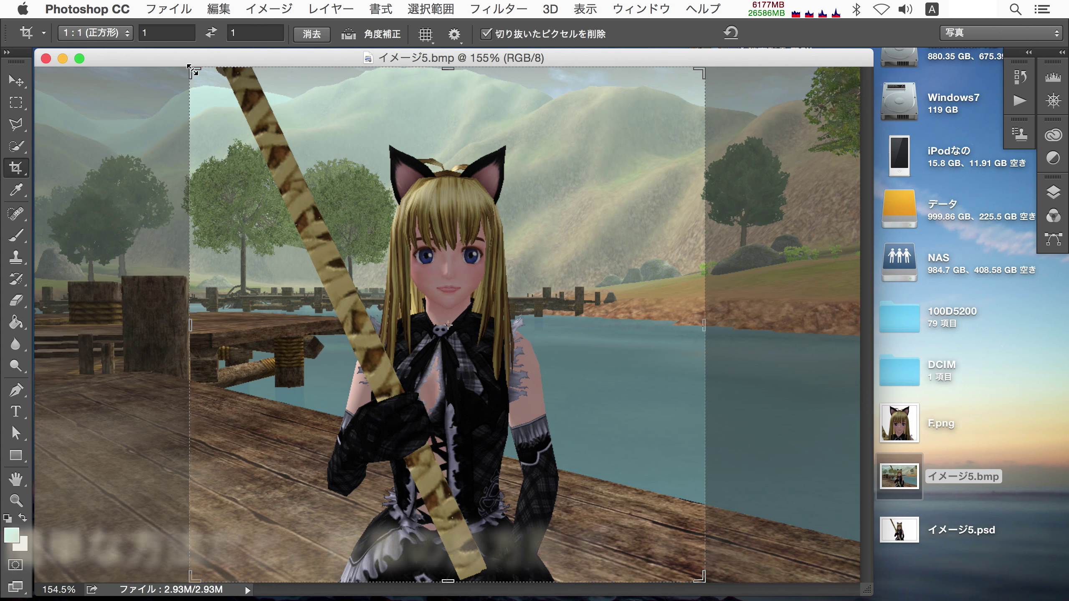
pyautogui.moveTo(316, 143); pyautogui.dragTo(581, 429)
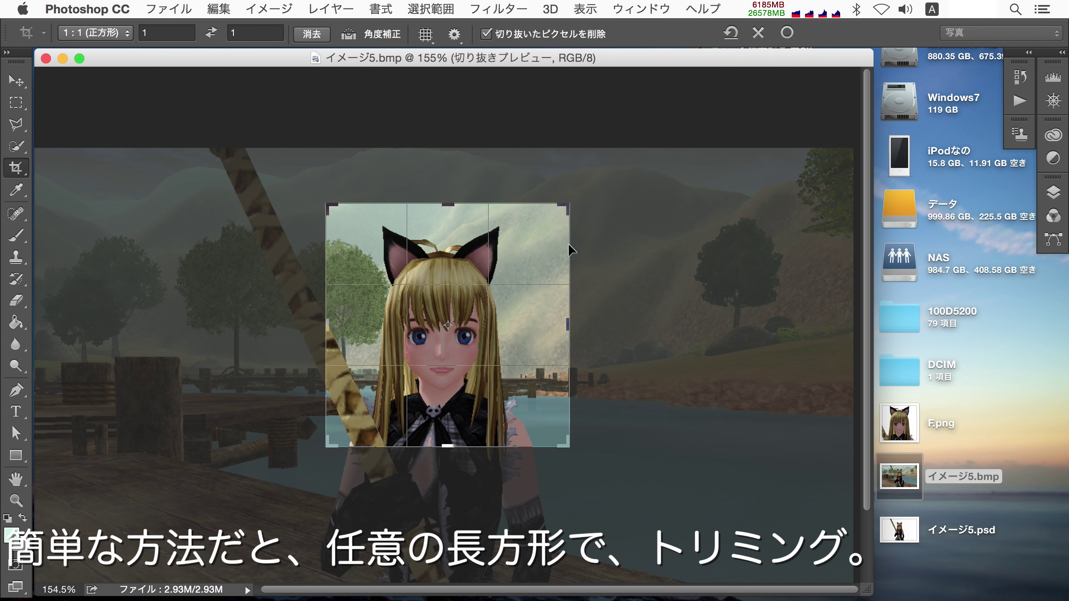
# - Resize and shift the crop square so the girl's head and cat ears sit centred
pyautogui.moveTo(567, 199); pyautogui.dragTo(553, 215)
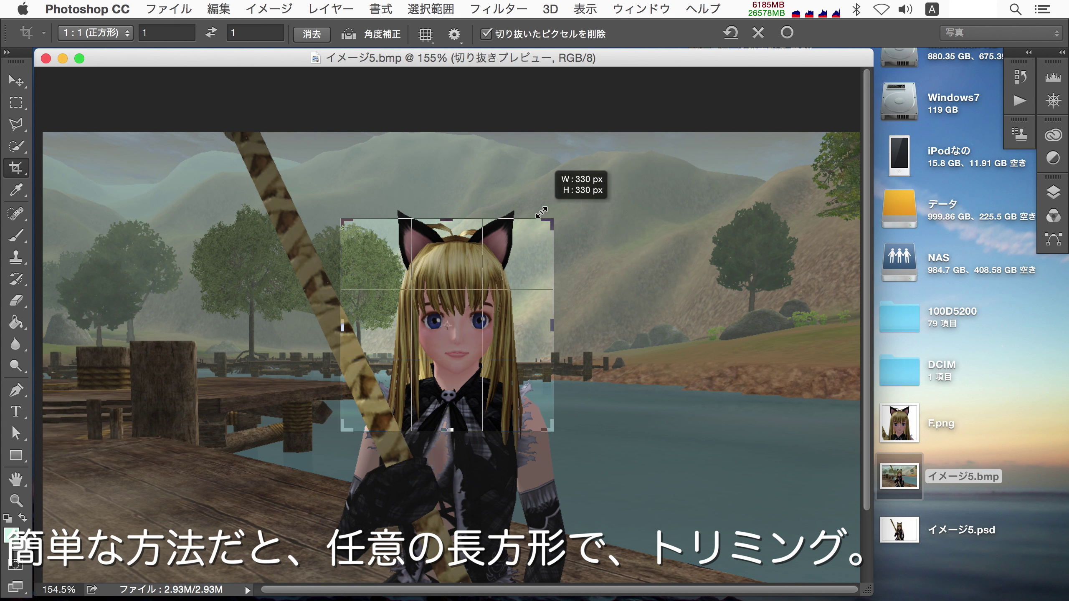
pyautogui.moveTo(457, 348); pyautogui.dragTo(450, 364)
pyautogui.moveTo(337, 423); pyautogui.dragTo(385, 385)
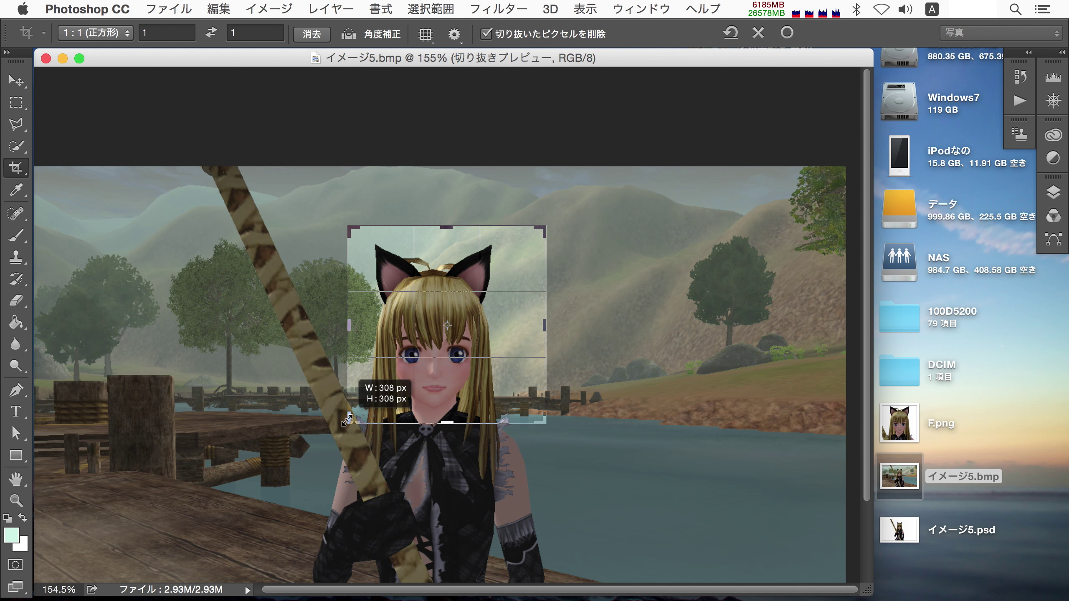
pyautogui.moveTo(538, 326); pyautogui.dragTo(528, 323)
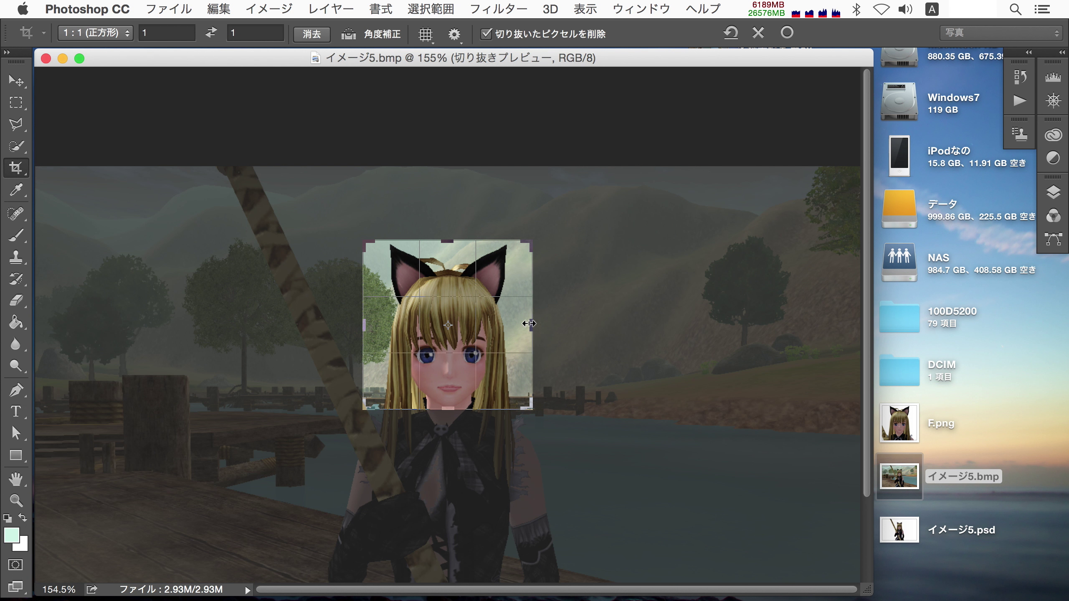
pyautogui.moveTo(525, 407); pyautogui.dragTo(537, 428)
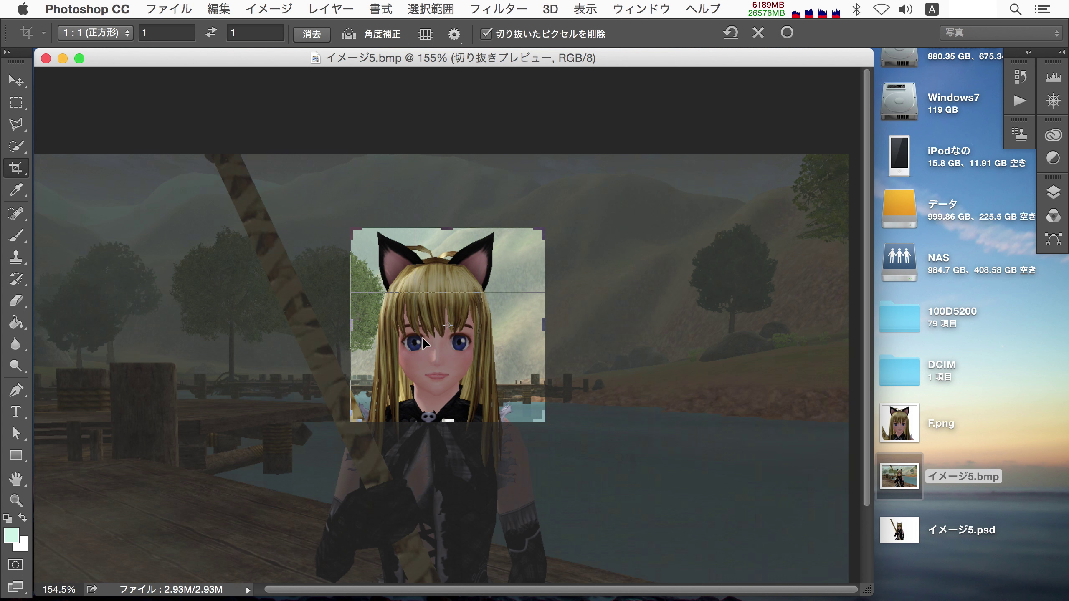
pyautogui.moveTo(422, 337); pyautogui.dragTo(438, 341)
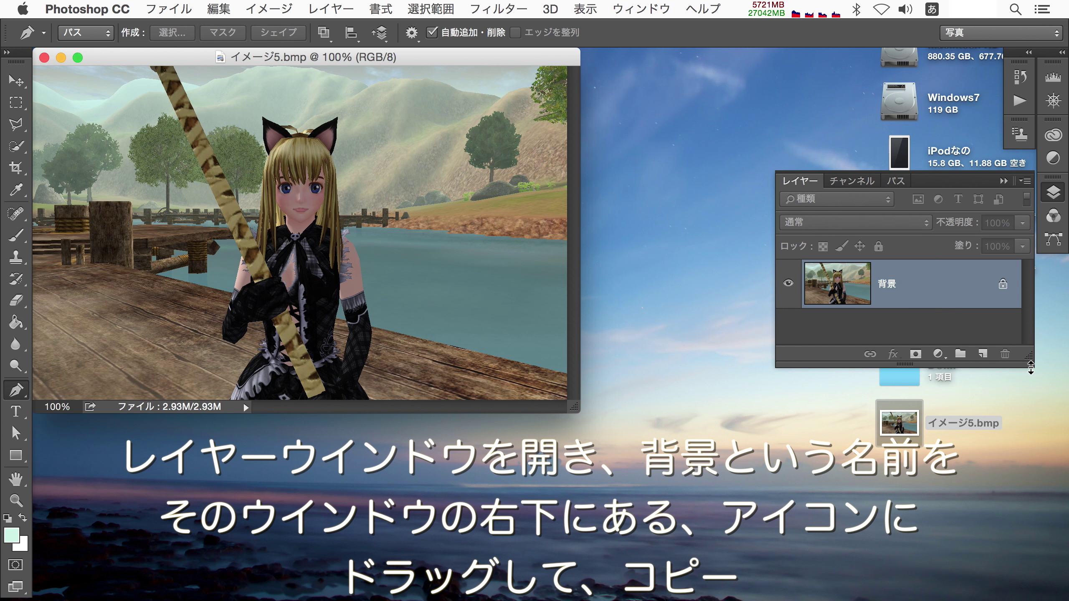
# - Duplicate the 背景 layer as 背景 のコピー and delete the original locked 背景 layer
pyautogui.moveTo(1029, 367); pyautogui.dragTo(1031, 467)
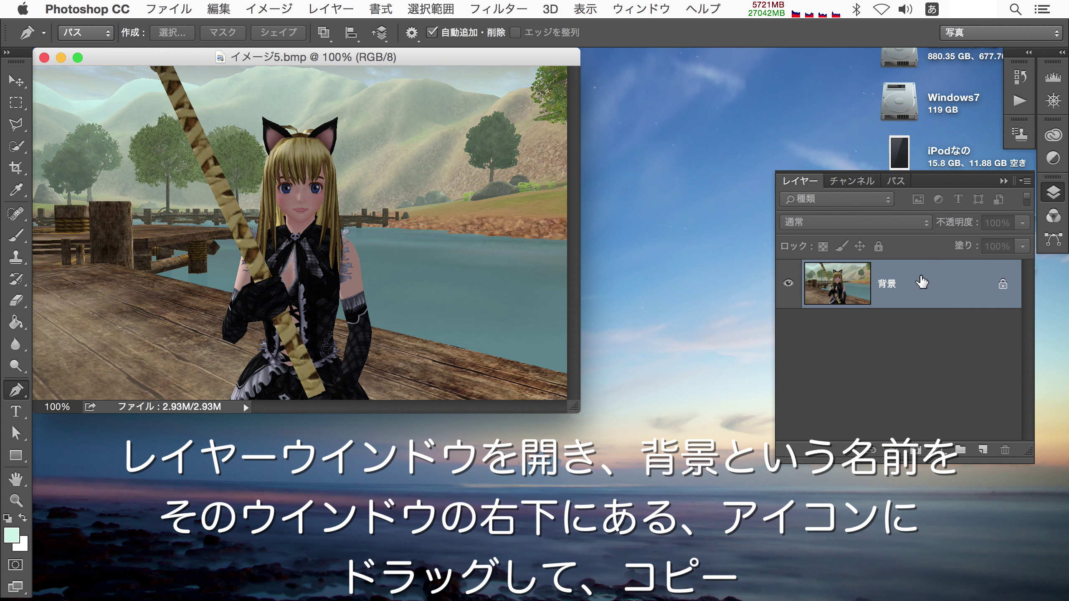
pyautogui.moveTo(851, 284); pyautogui.dragTo(972, 409)
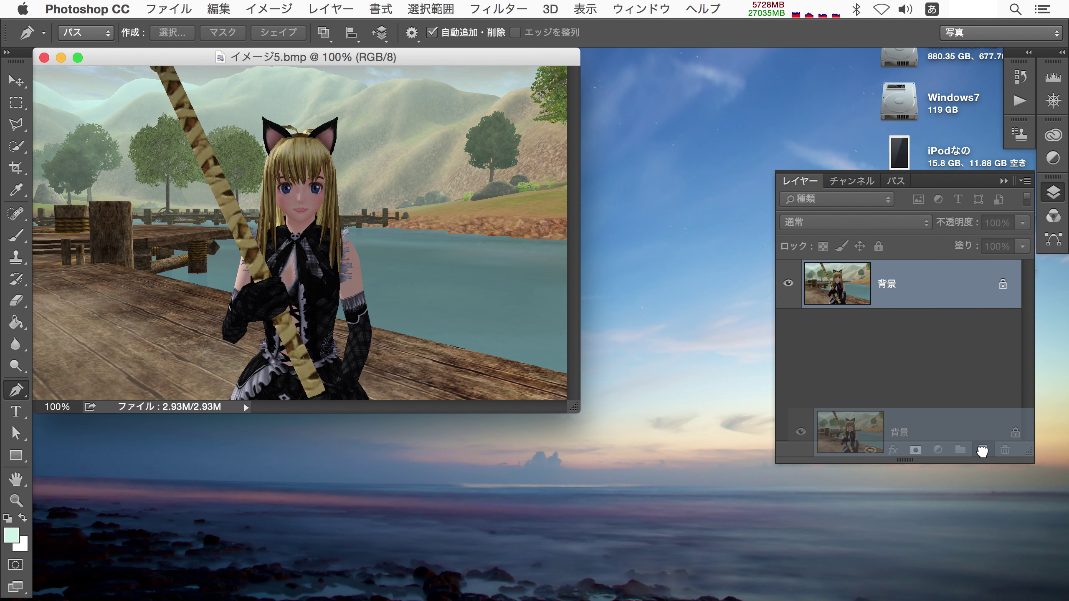
pyautogui.moveTo(972, 409); pyautogui.dragTo(982, 451)
pyautogui.moveTo(943, 337)
pyautogui.mouseDown()
pyautogui.moveTo(1008, 412)
pyautogui.moveTo(1006, 450)
pyautogui.mouseUp()
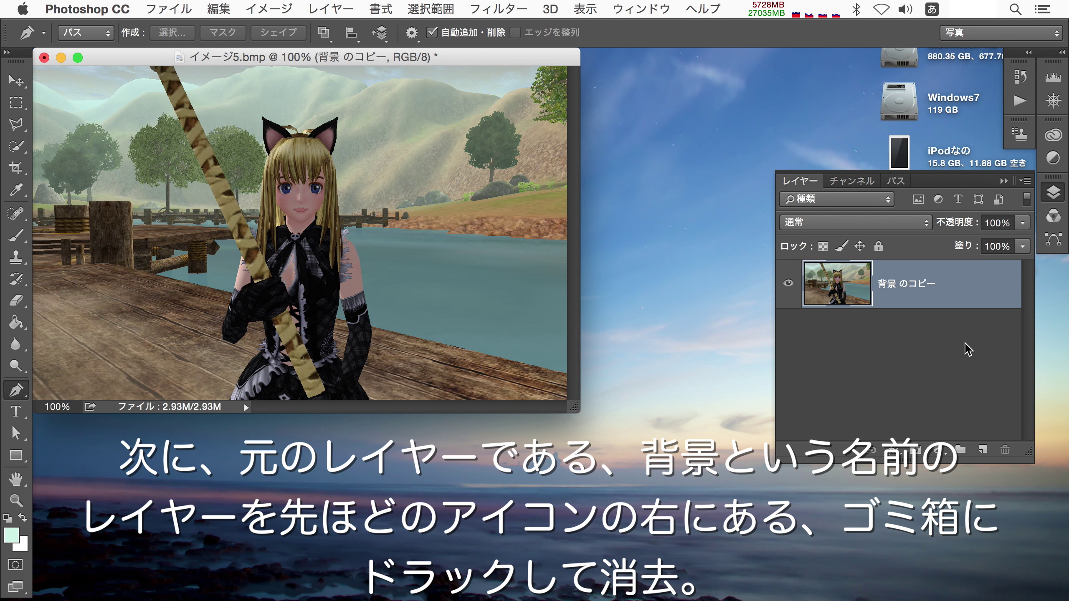
pyautogui.click(1004, 180)
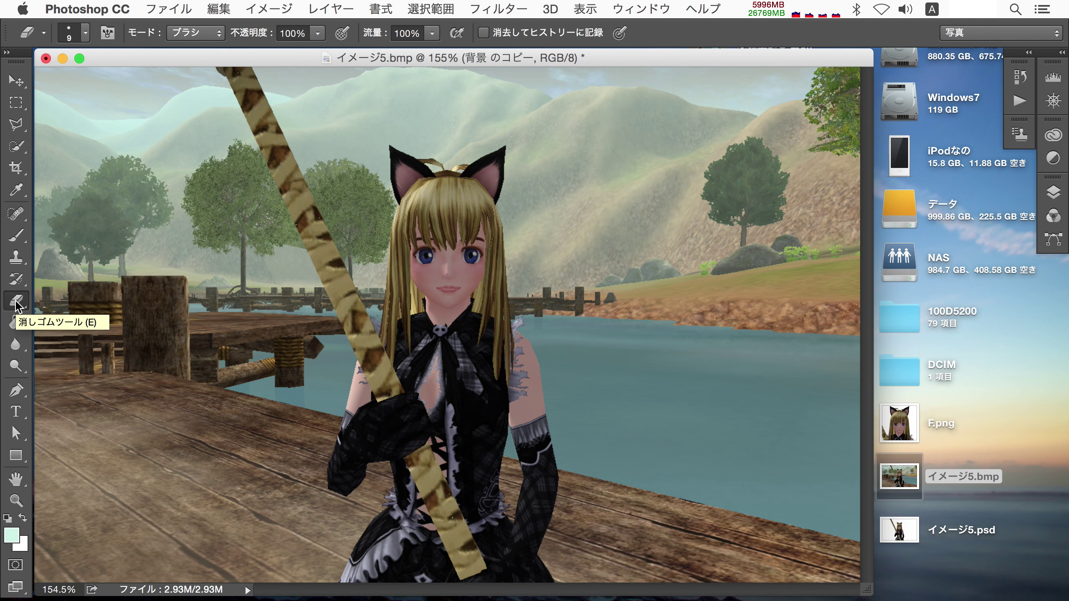
# - Set the eraser to 191 px and erase the scenery right of the girl
pyautogui.click(87, 34)
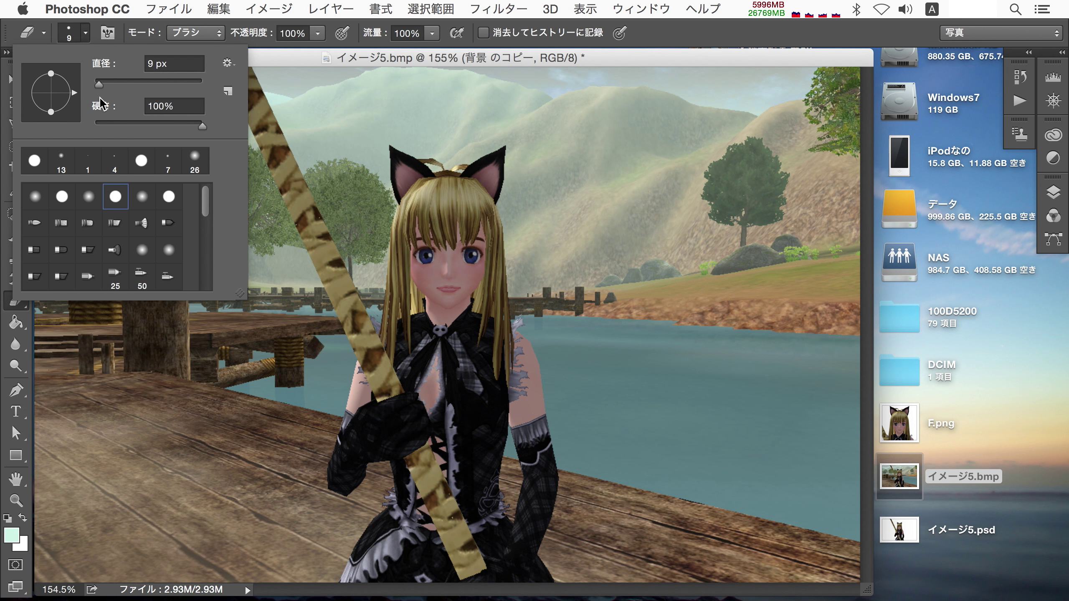
pyautogui.moveTo(104, 88); pyautogui.dragTo(173, 87)
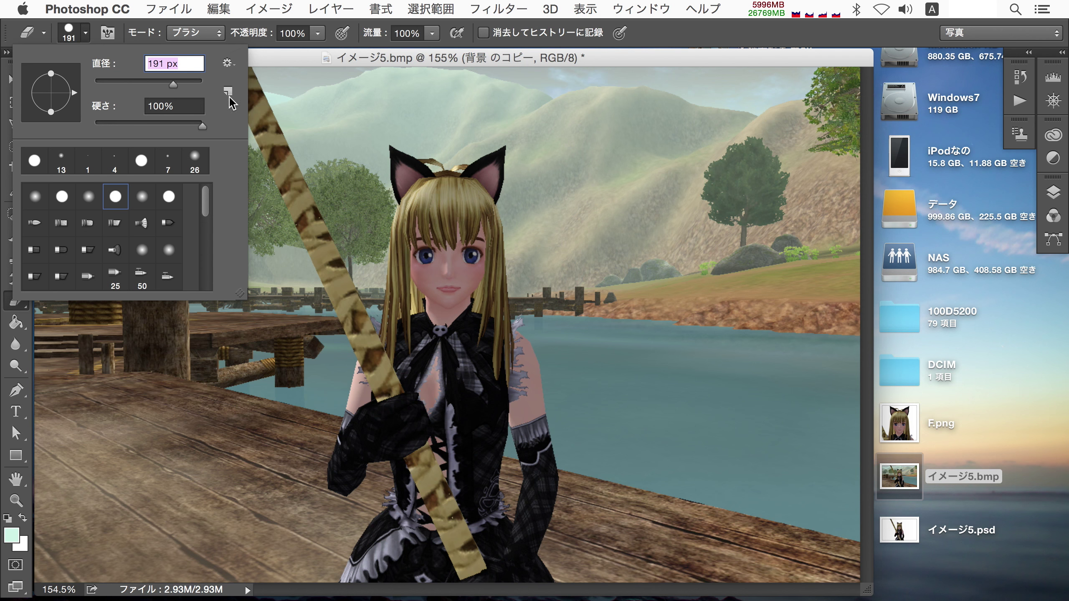
pyautogui.moveTo(720, 185)
pyautogui.mouseDown()
pyautogui.moveTo(812, 400)
pyautogui.moveTo(644, 543)
pyautogui.mouseUp()
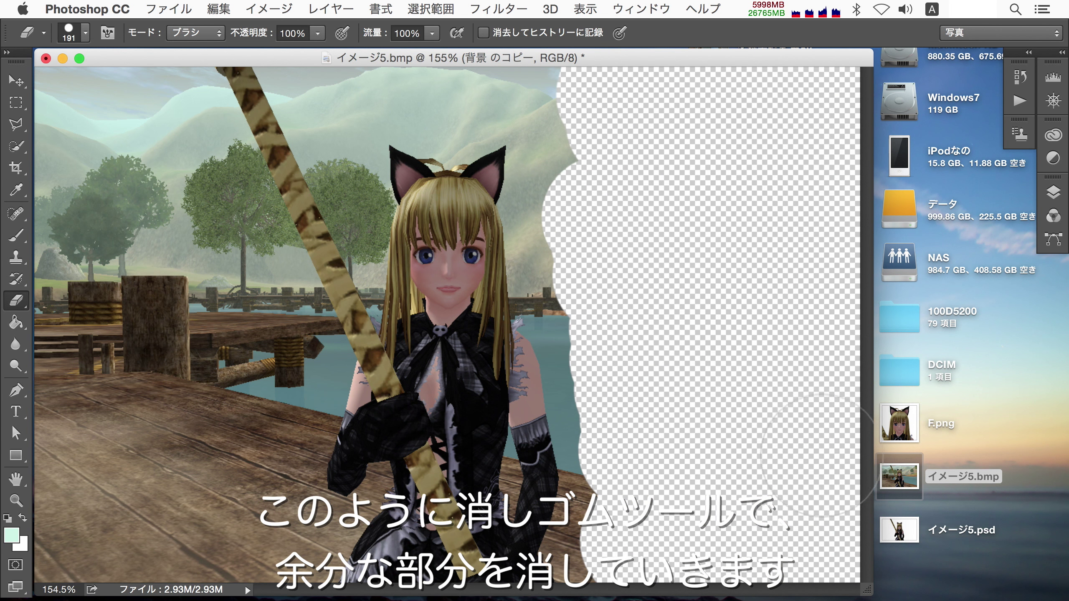
# - With a smaller eraser, zoom in on the hair and erase the background beside it
pyautogui.click(86, 33)
pyautogui.moveTo(173, 88); pyautogui.dragTo(110, 88)
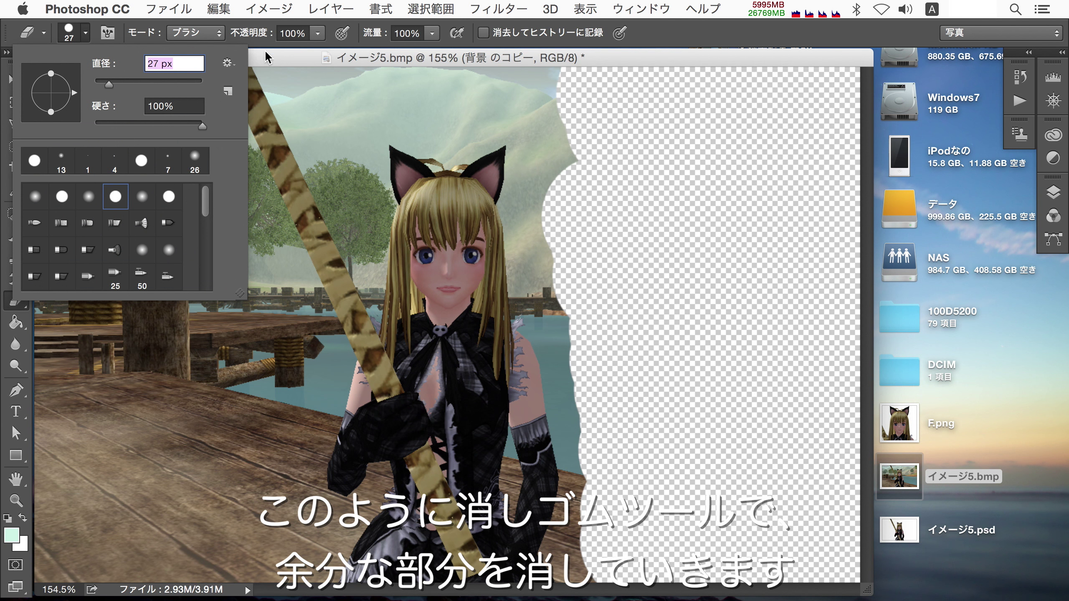
pyautogui.click(266, 58)
pyautogui.press('z')
pyautogui.moveTo(478, 190); pyautogui.dragTo(542, 190)
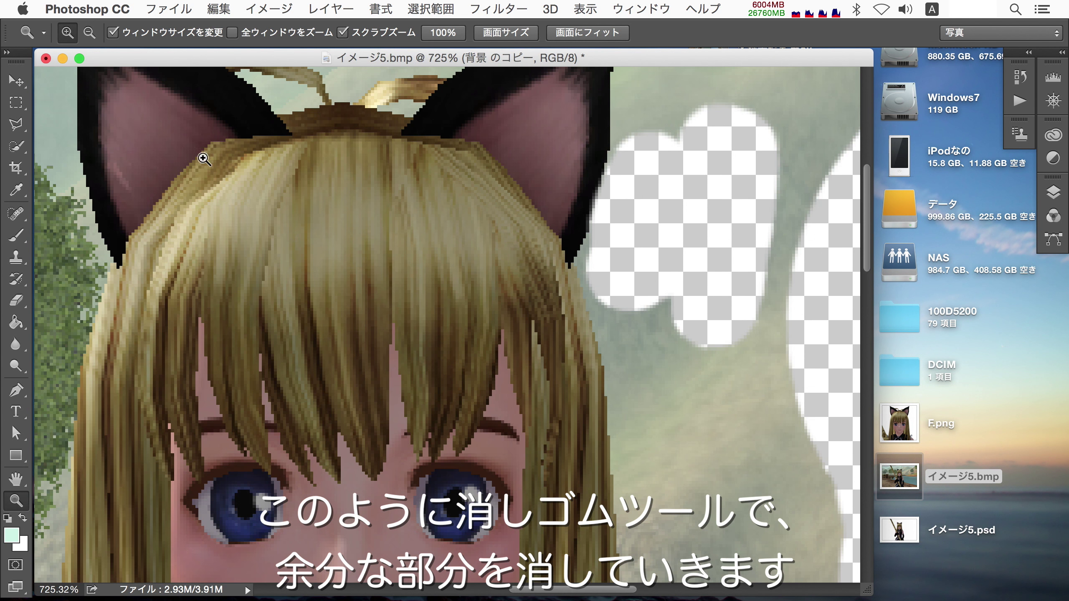
pyautogui.press('e')
pyautogui.moveTo(616, 256)
pyautogui.mouseDown()
pyautogui.moveTo(652, 454)
pyautogui.moveTo(771, 279)
pyautogui.moveTo(692, 214)
pyautogui.moveTo(665, 140)
pyautogui.moveTo(715, 233)
pyautogui.mouseUp()
# - Shrink the eraser to 1 px for fine erasing around the ears
pyautogui.scroll(5, 692, 214)
pyautogui.click(74, 33)
pyautogui.moveTo(108, 83); pyautogui.dragTo(93, 86)
pyautogui.press('Return')
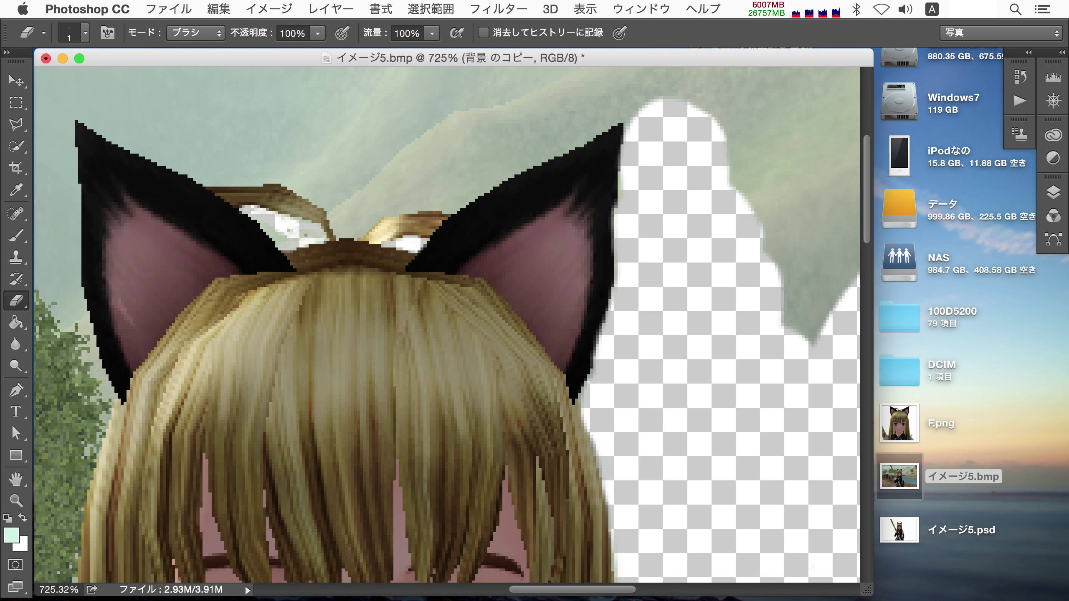
# - Set the Transparency & Gamut preferences to Small grid size and Red grid colours
pyautogui.click(181, 9)
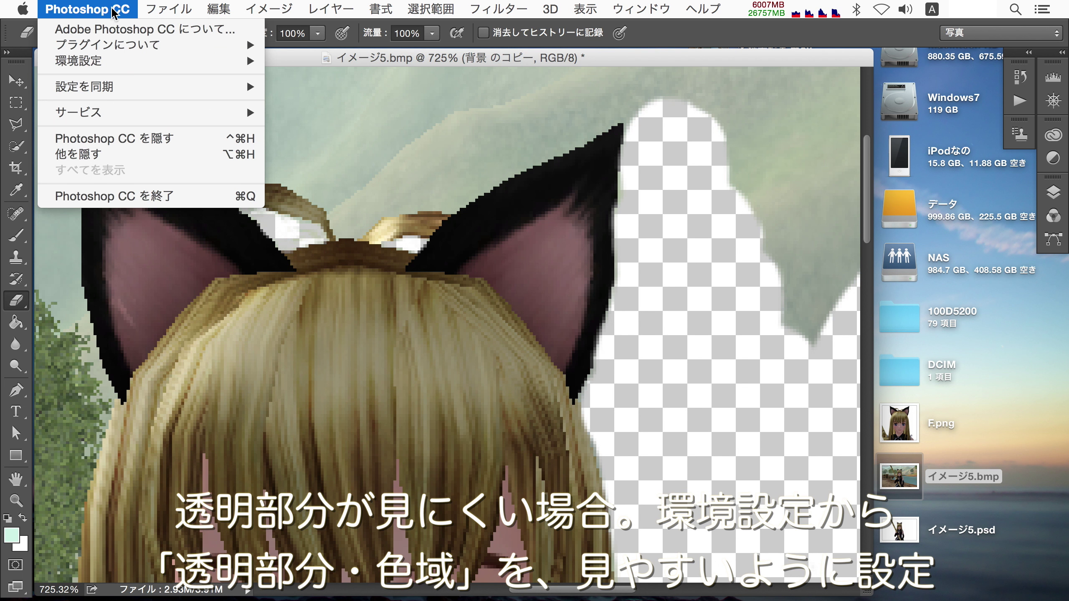
pyautogui.moveTo(78, 61)
pyautogui.click(289, 59)
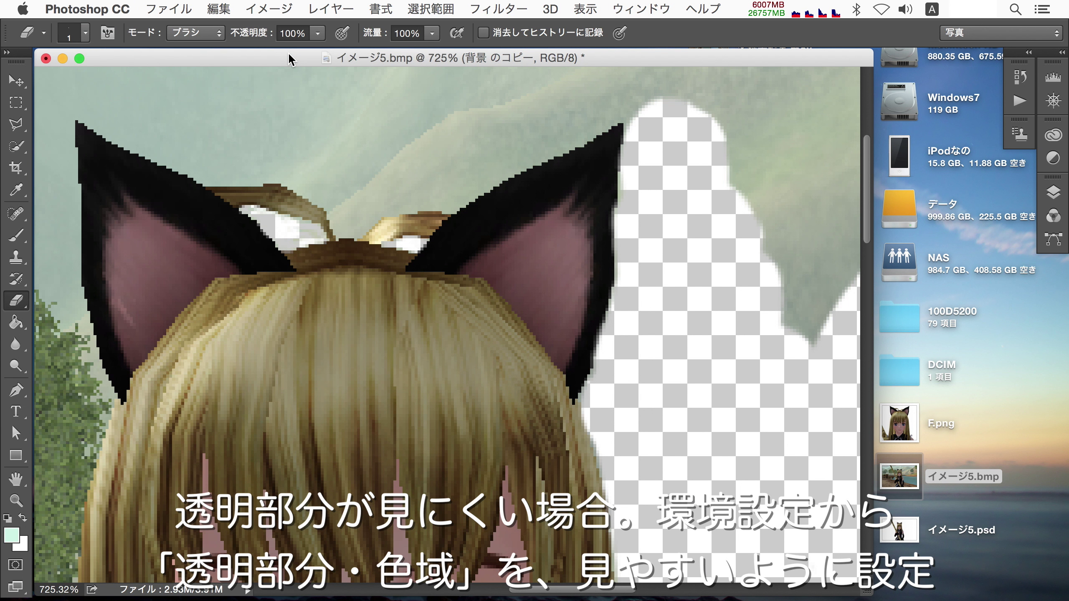
pyautogui.click(338, 97)
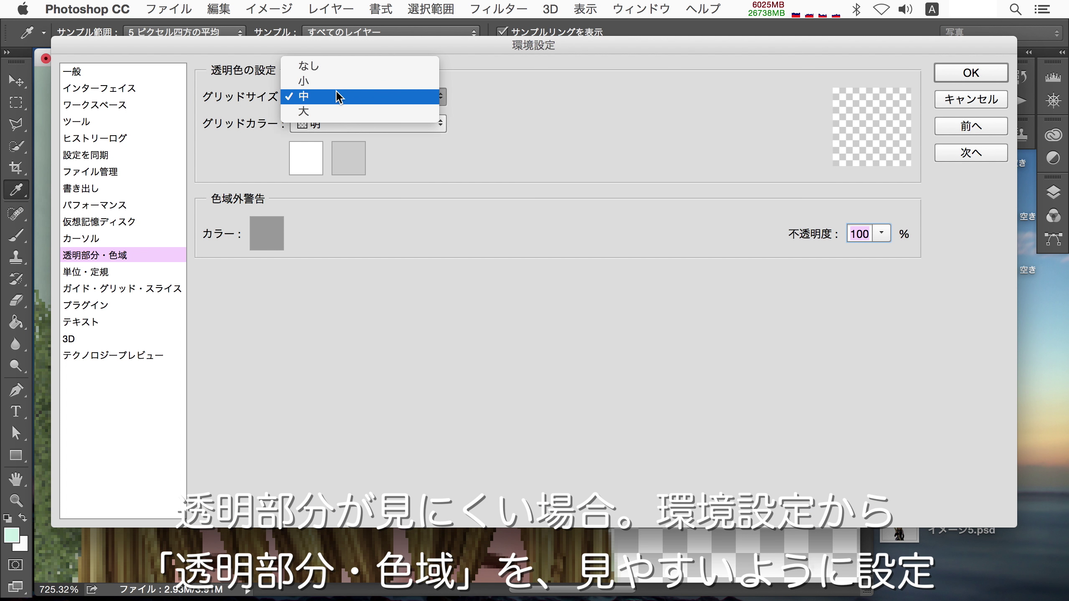
pyautogui.click(337, 84)
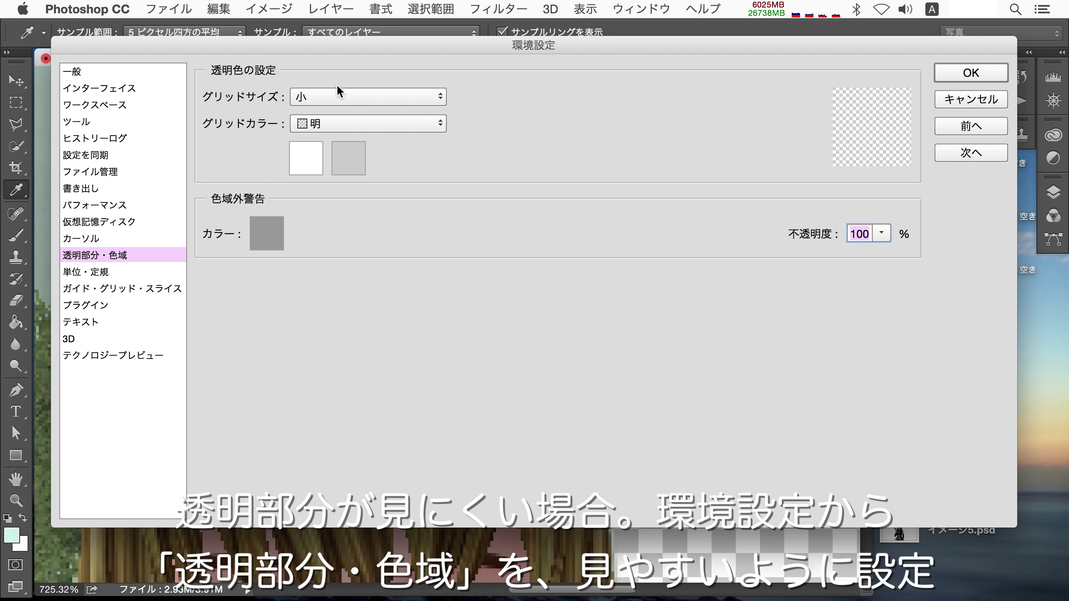
pyautogui.click(335, 122)
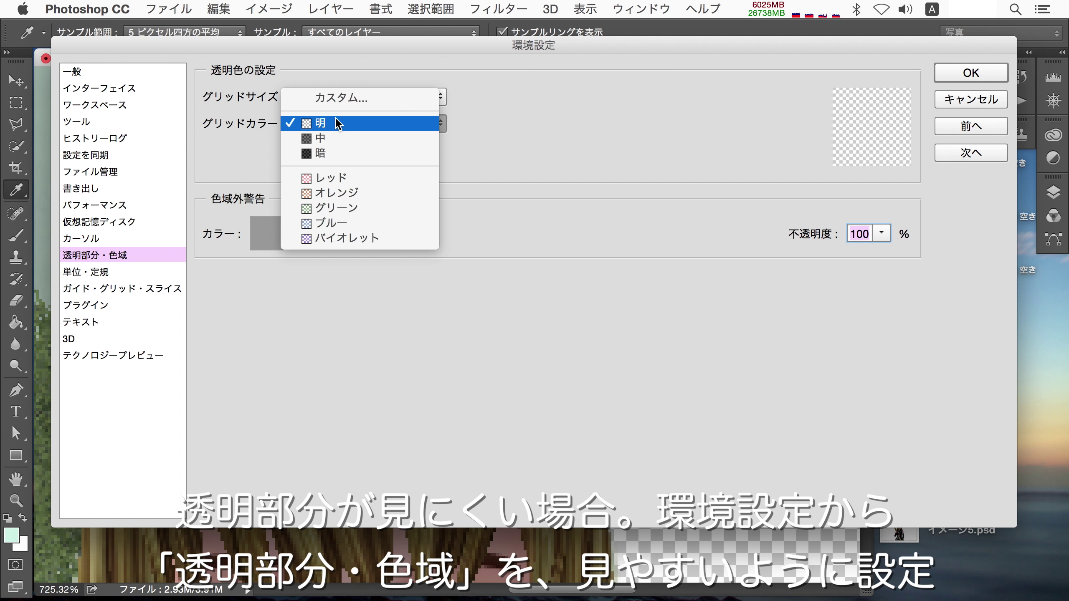
pyautogui.click(342, 180)
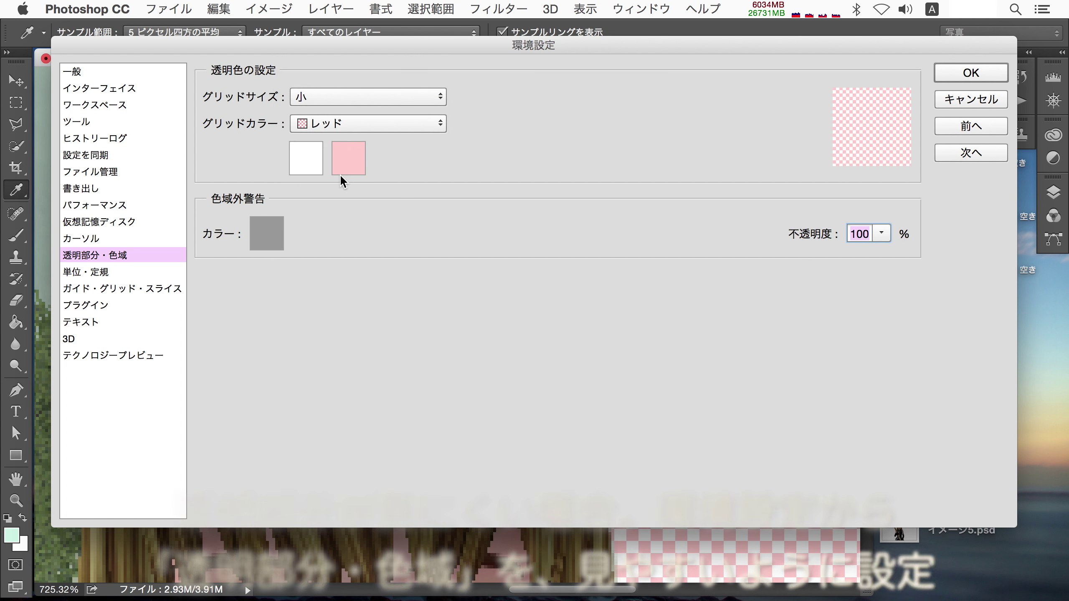
pyautogui.click(954, 72)
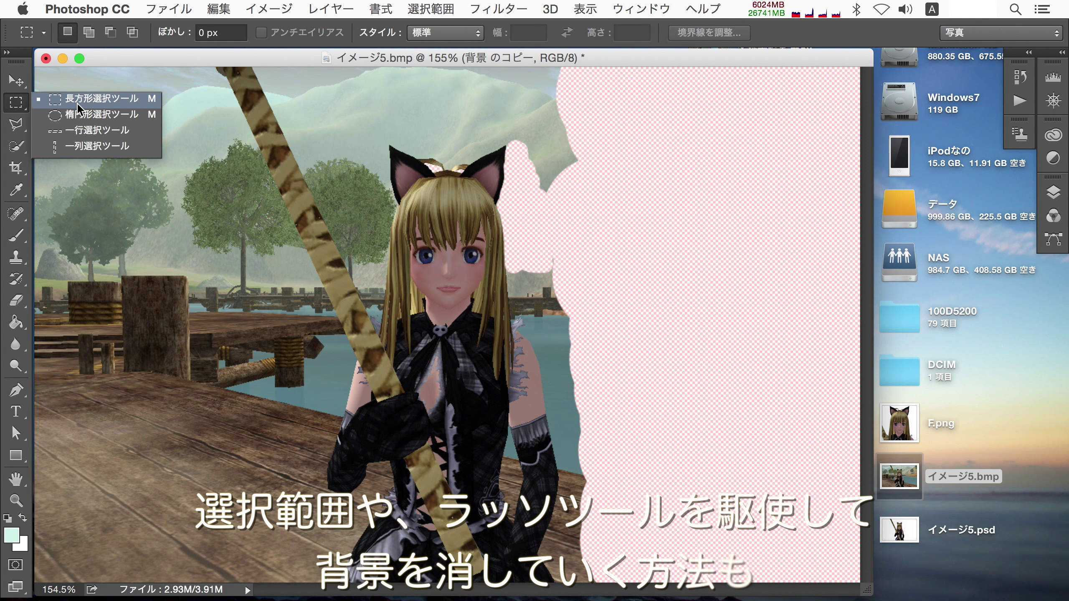
# - Select and cut two rectangular background areas on the left to transparency
pyautogui.moveTo(16, 102)
pyautogui.mouseDown()
pyautogui.moveTo(63, 100)
pyautogui.moveTo(212, 295)
pyautogui.mouseUp()
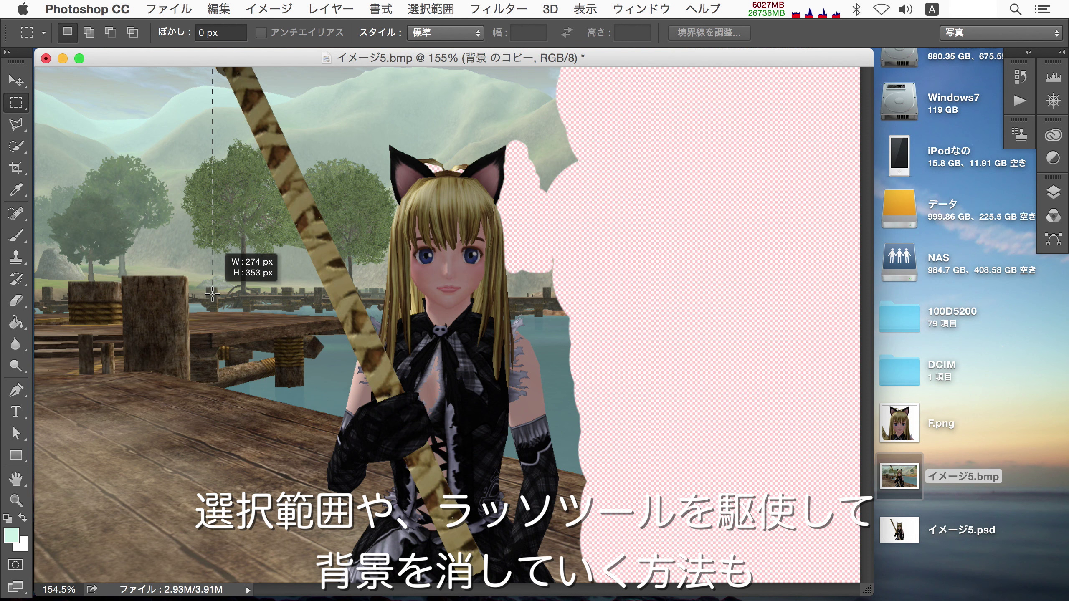
pyautogui.click(218, 10)
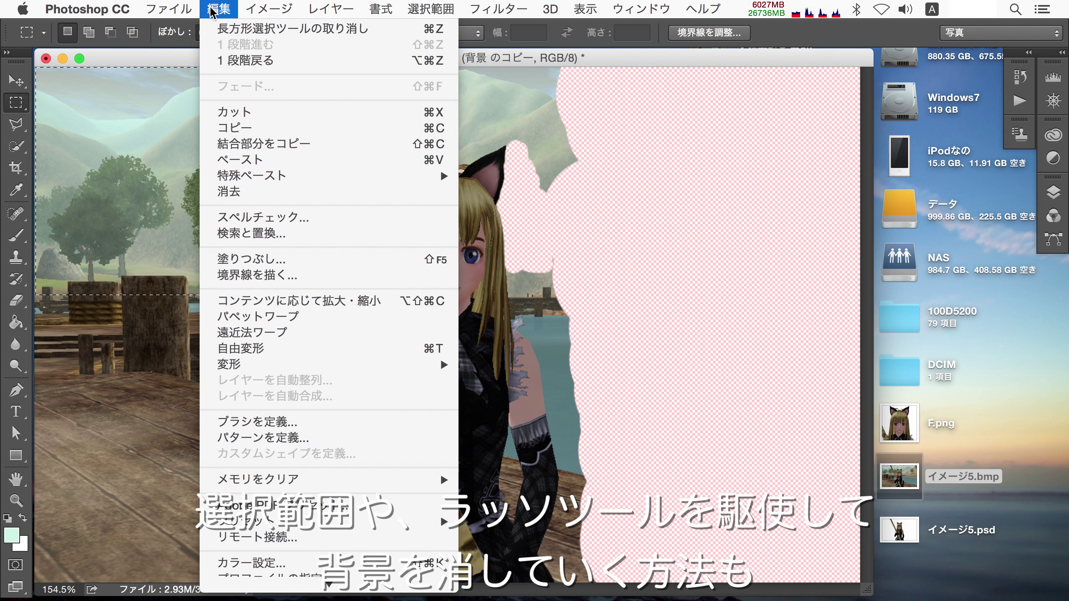
pyautogui.click(236, 114)
pyautogui.moveTo(238, 186); pyautogui.dragTo(36, 583)
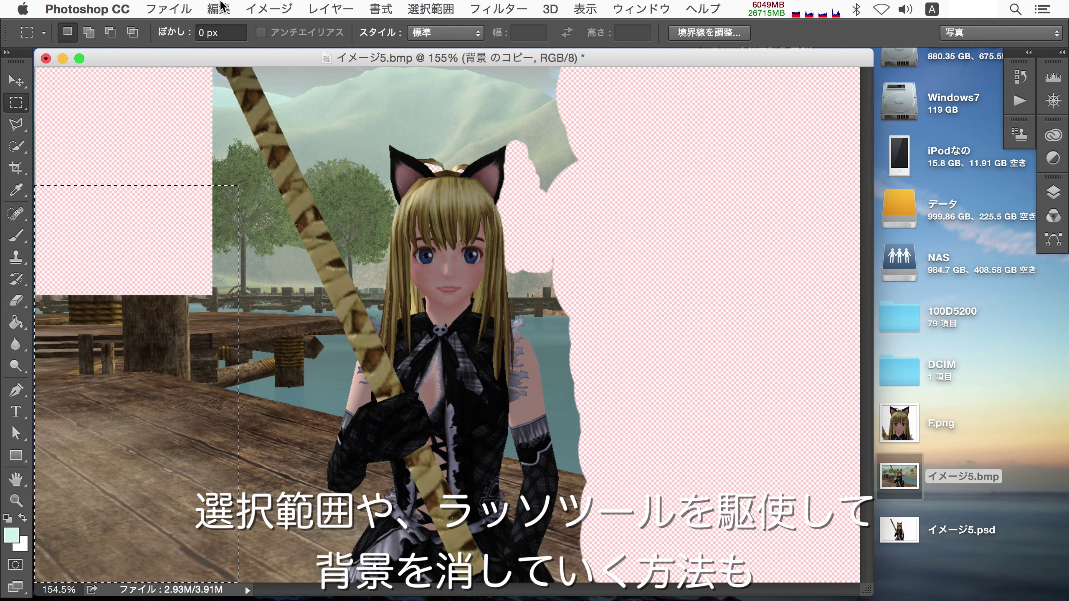
pyautogui.click(218, 9)
pyautogui.click(232, 111)
# - Outline the remaining patch left of the striped pole with the Polygonal Lasso
pyautogui.press('l')
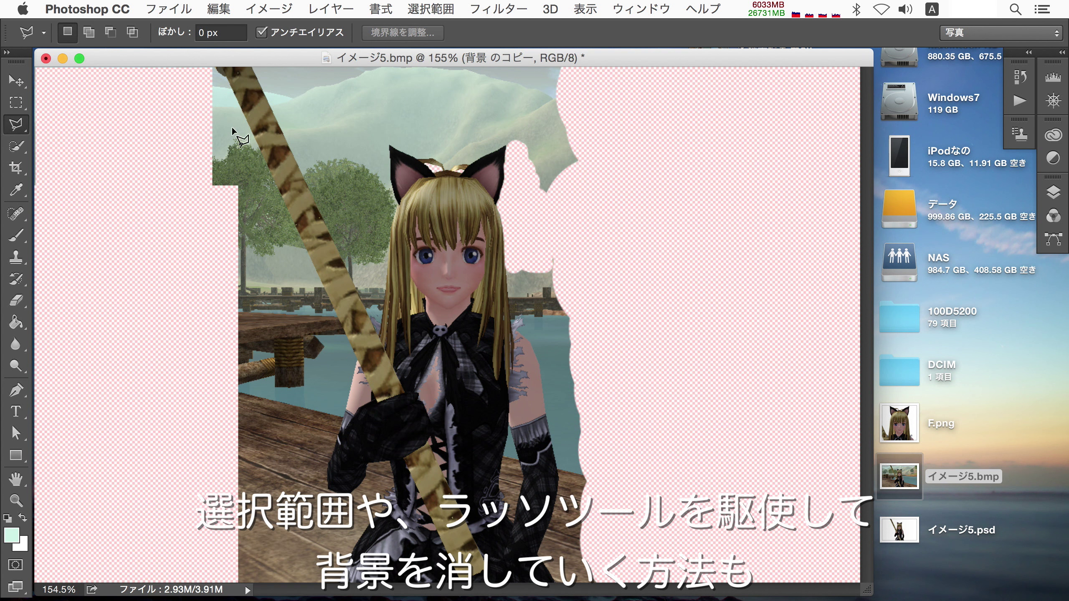
pyautogui.click(225, 78)
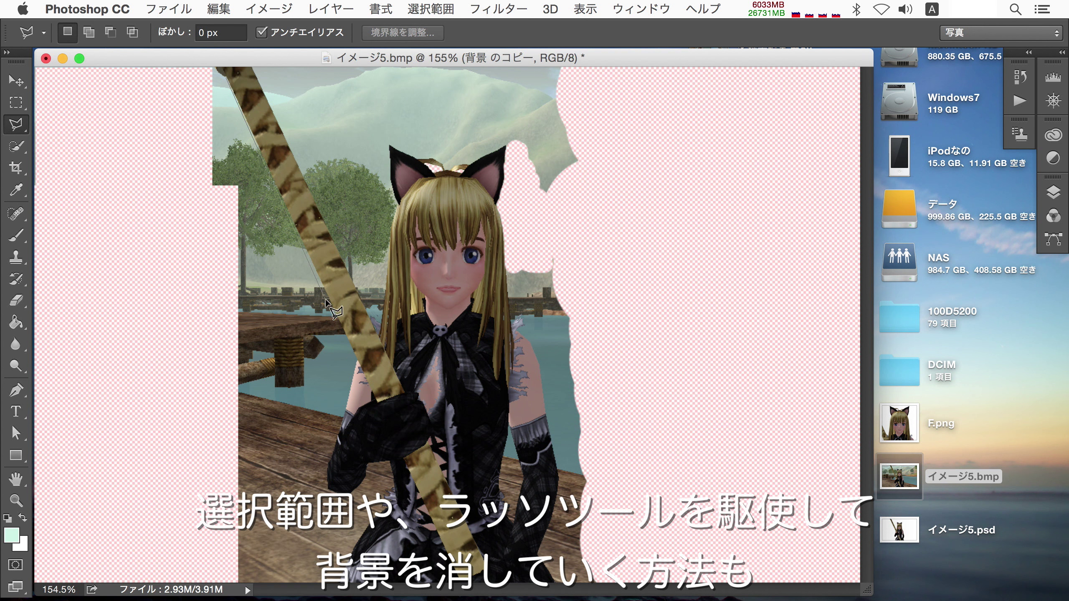
pyautogui.click(356, 360)
pyautogui.click(225, 368)
pyautogui.click(225, 79)
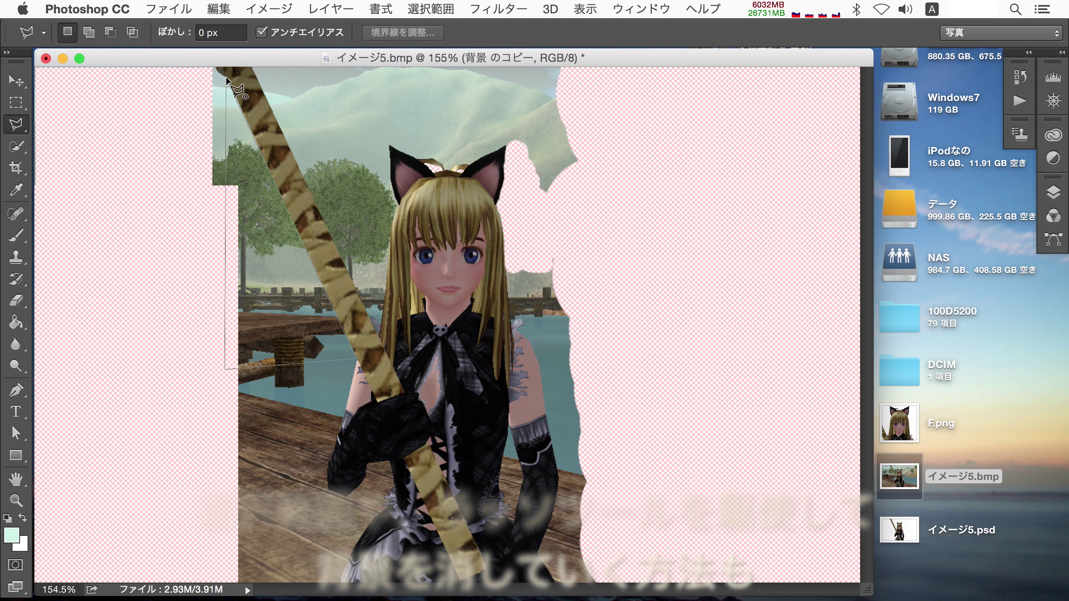
pyautogui.click(223, 10)
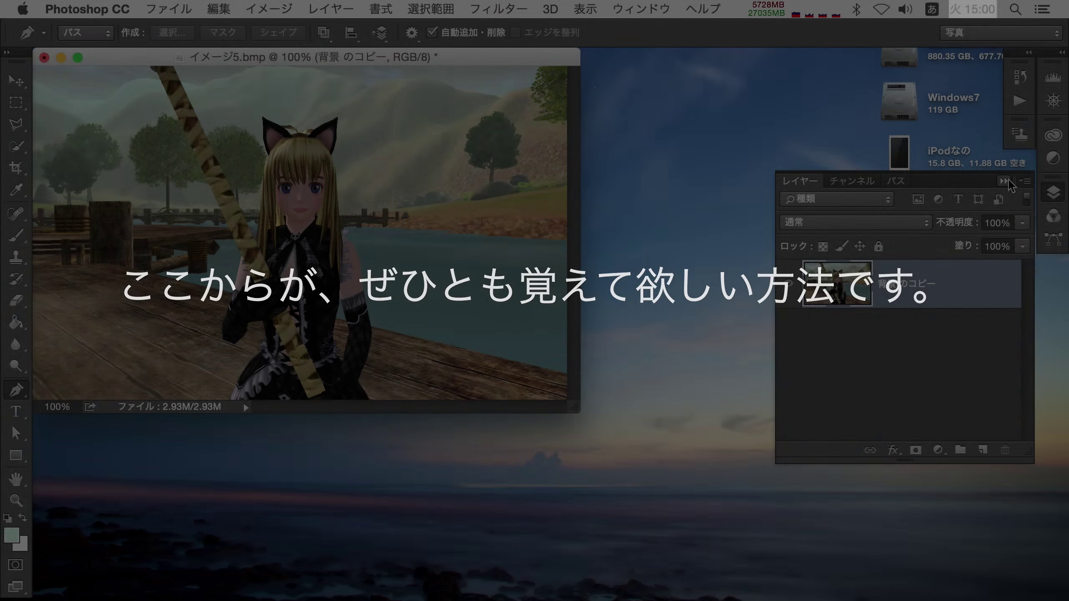
# - Magnify the image and bring the cat ears fully into view
pyautogui.hotkey('ctrl', '+')
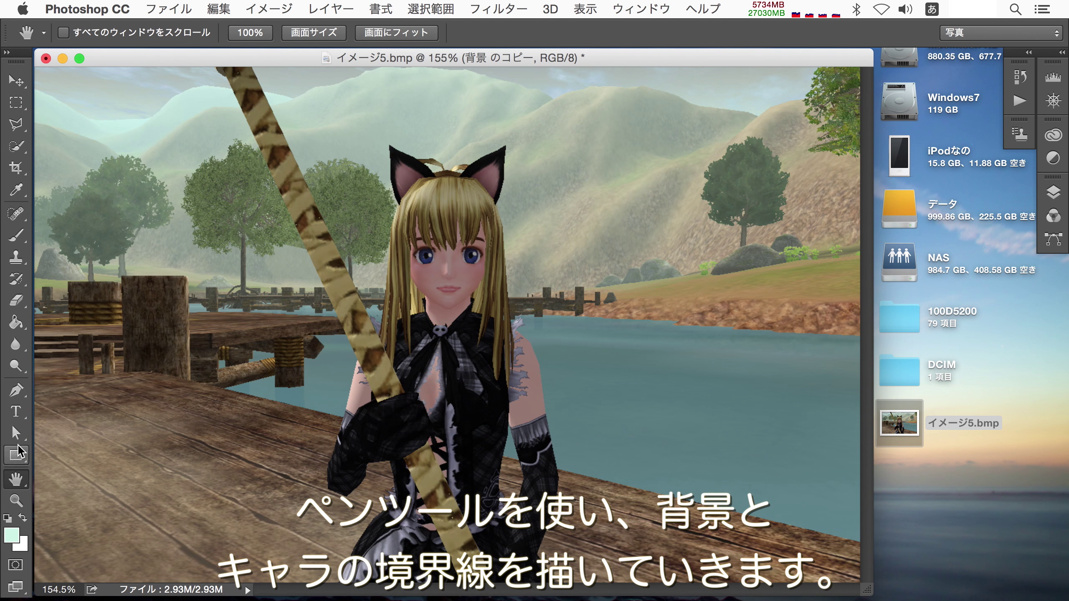
pyautogui.press('z')
pyautogui.hotkey('ctrl', '+')
pyautogui.hotkey('ctrl', '+')
pyautogui.moveTo(434, 439); pyautogui.dragTo(431, 515)
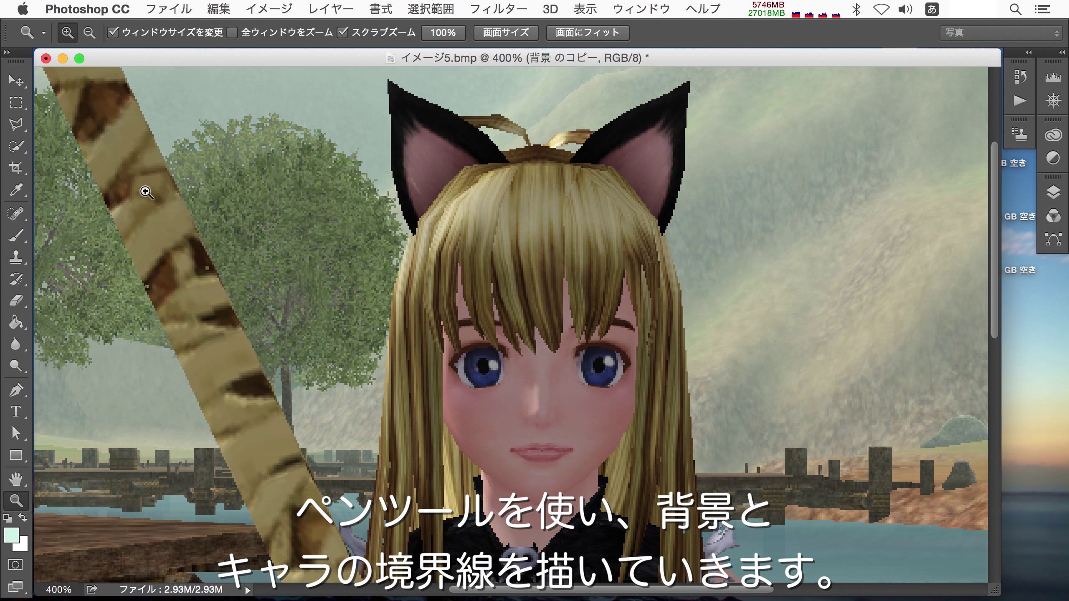
# - Place Pen anchors from the hair top around the left ear and down the hair edge
pyautogui.click(16, 395)
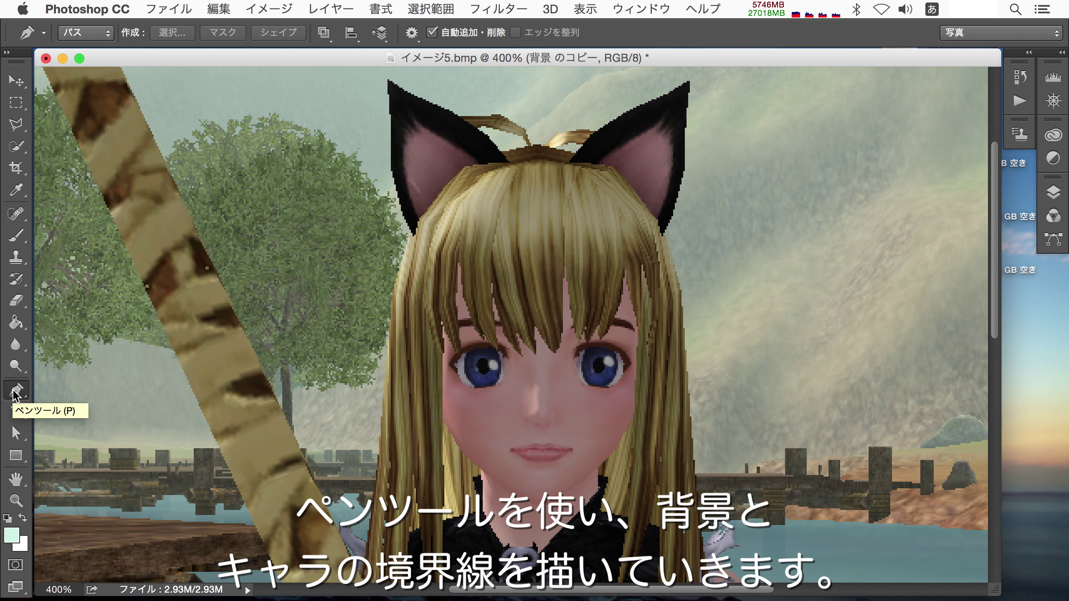
pyautogui.click(532, 146)
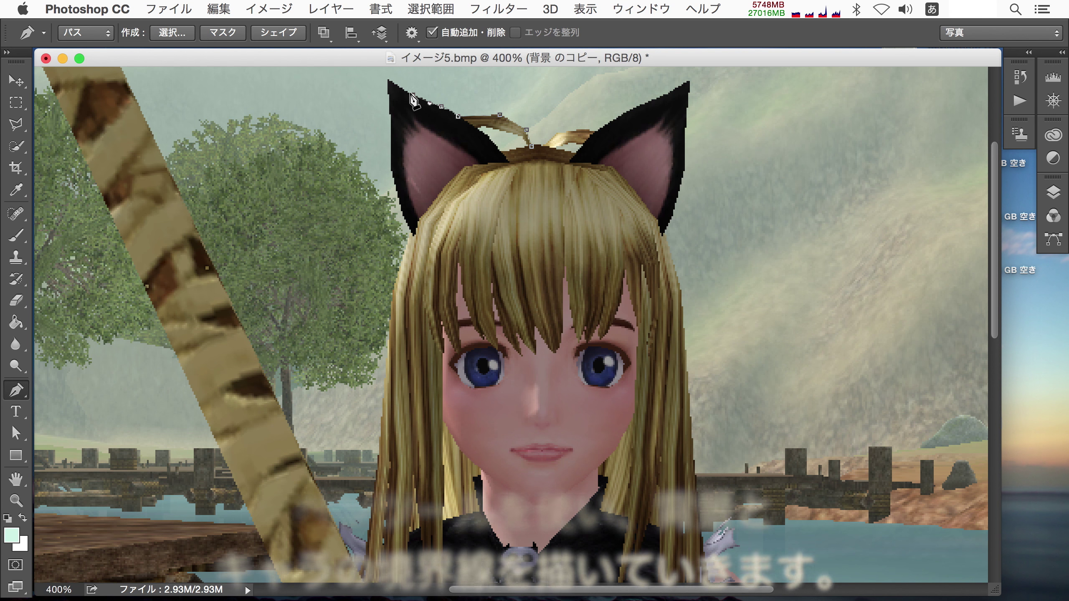
pyautogui.click(409, 94)
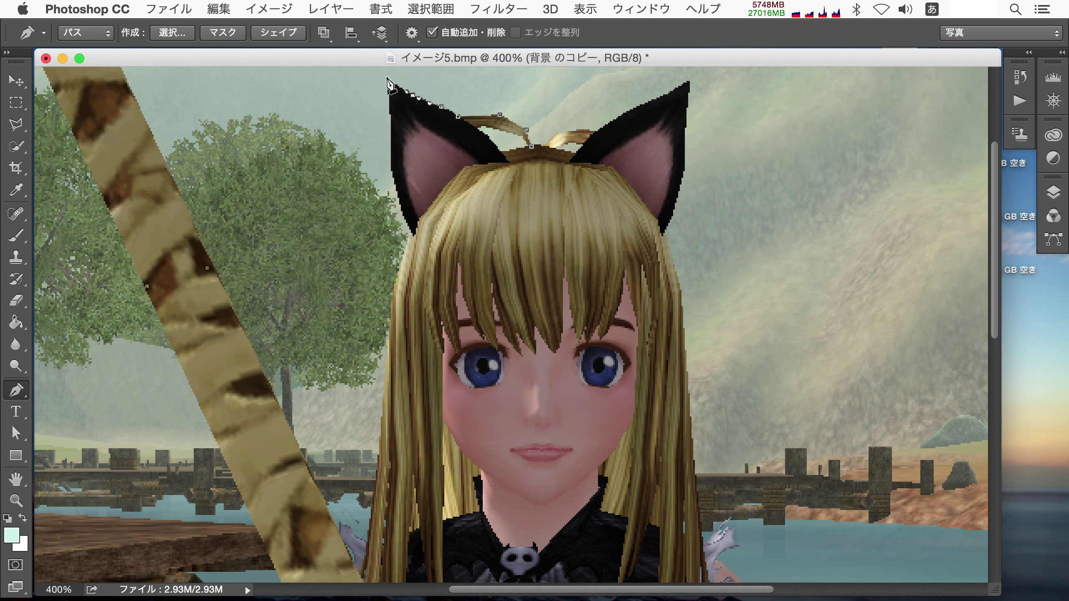
pyautogui.click(387, 78)
pyautogui.click(391, 136)
pyautogui.click(393, 172)
pyautogui.click(411, 228)
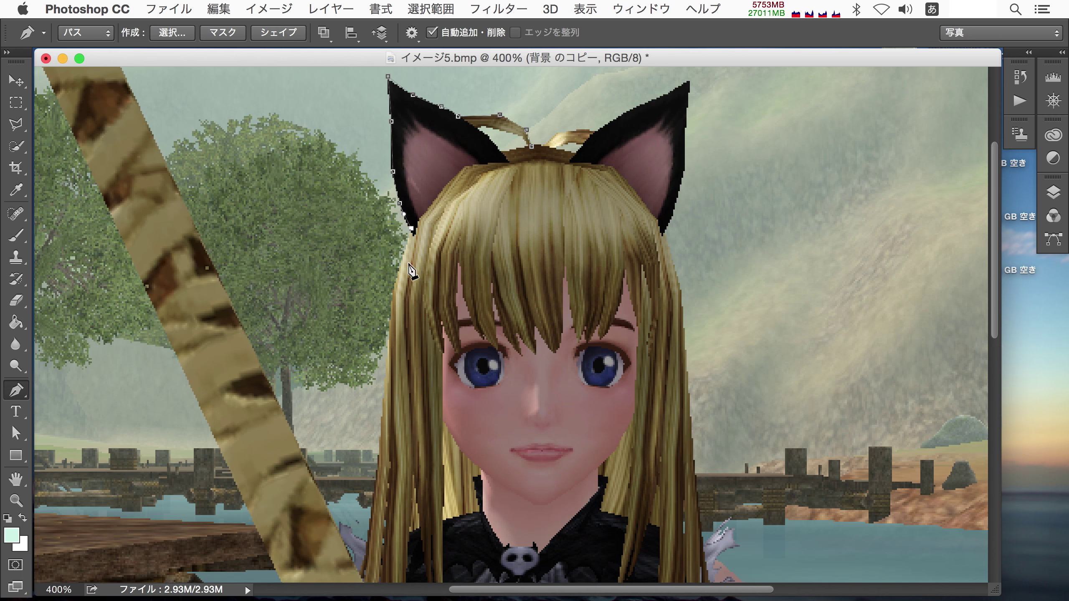
pyautogui.click(394, 287)
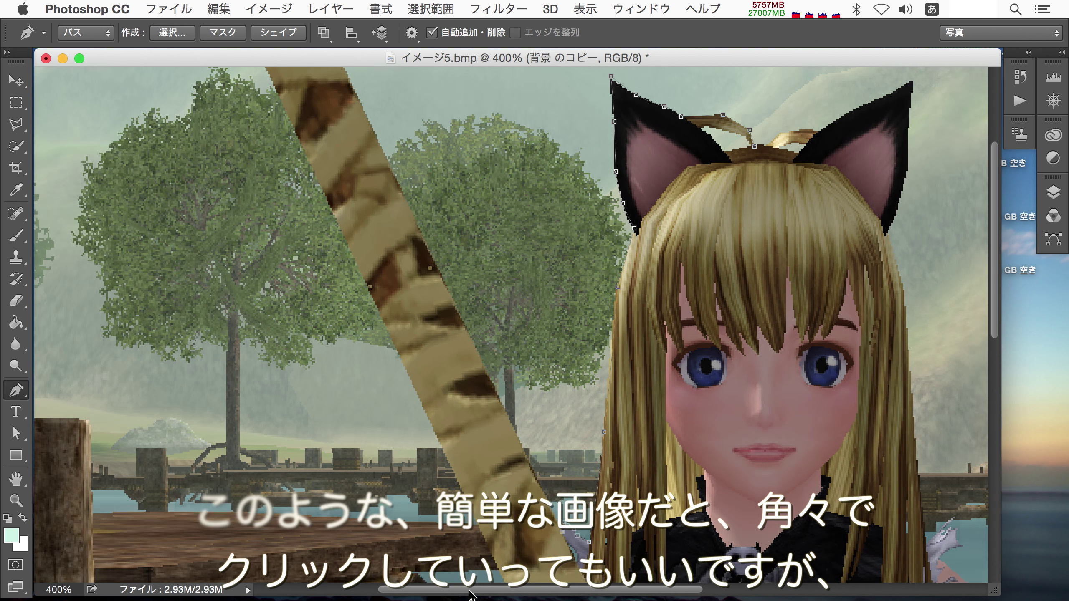
# - Continue the Pen outline along the arm edge, curving around the arm and hand
pyautogui.moveTo(549, 591); pyautogui.dragTo(429, 591)
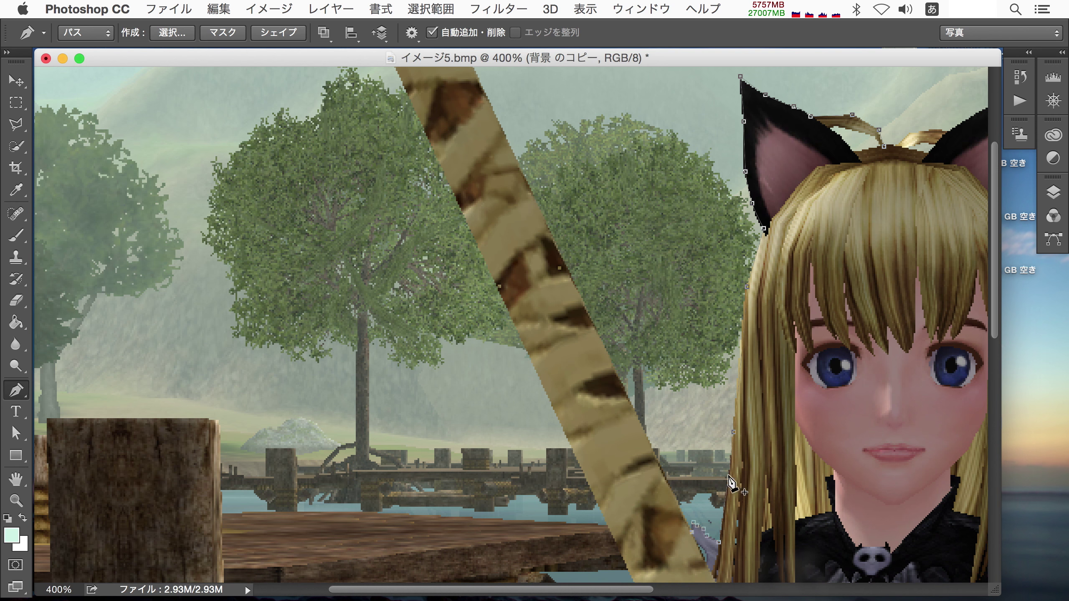
pyautogui.moveTo(994, 324); pyautogui.dragTo(997, 241)
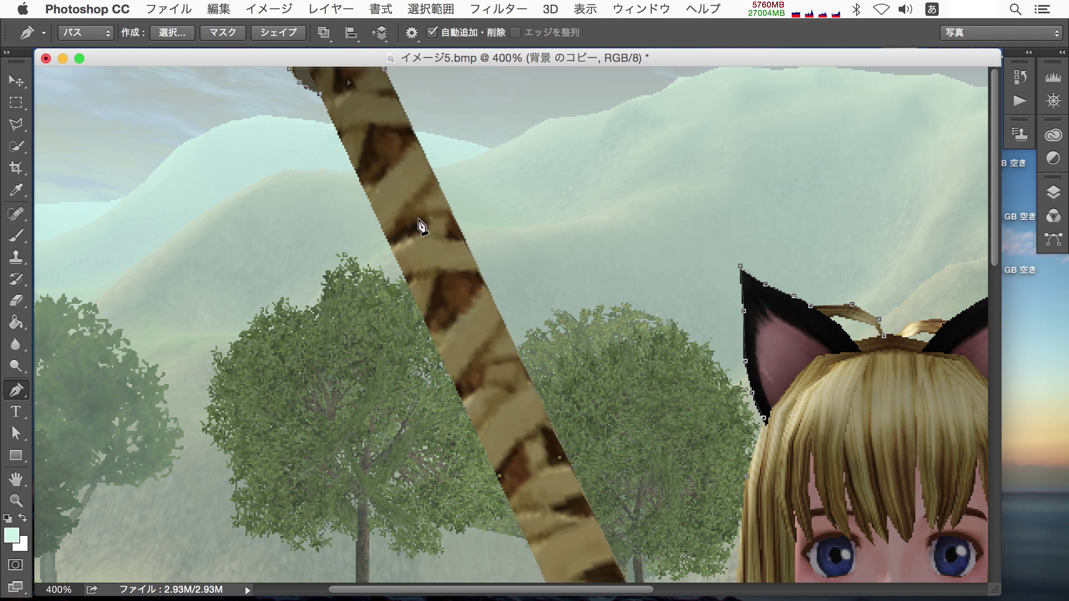
pyautogui.moveTo(994, 251); pyautogui.dragTo(997, 443)
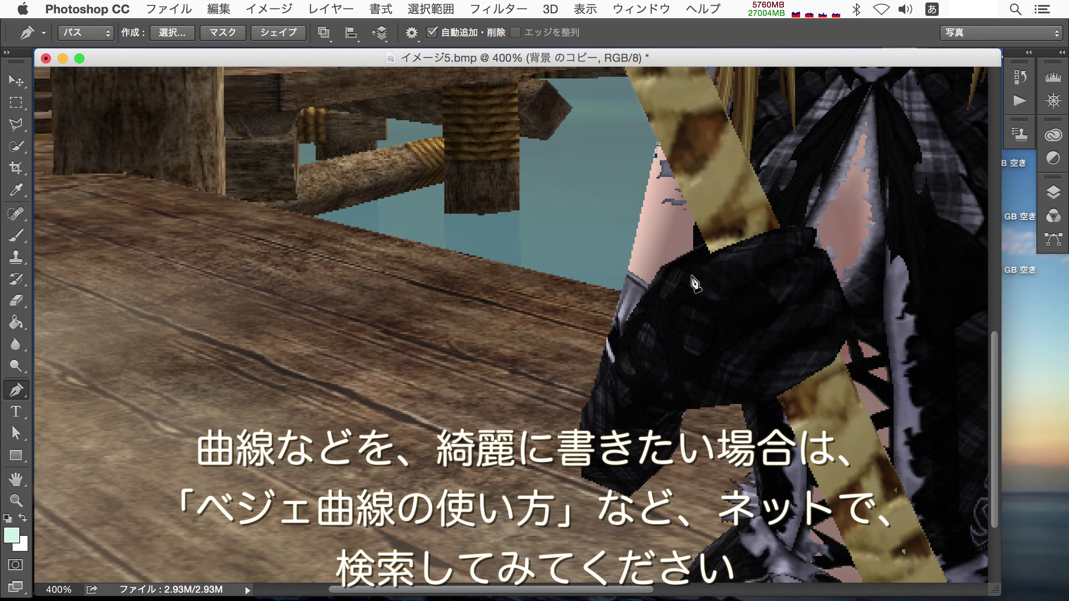
pyautogui.scroll(-5, 627, 288)
pyautogui.click(593, 393)
pyautogui.click(584, 478)
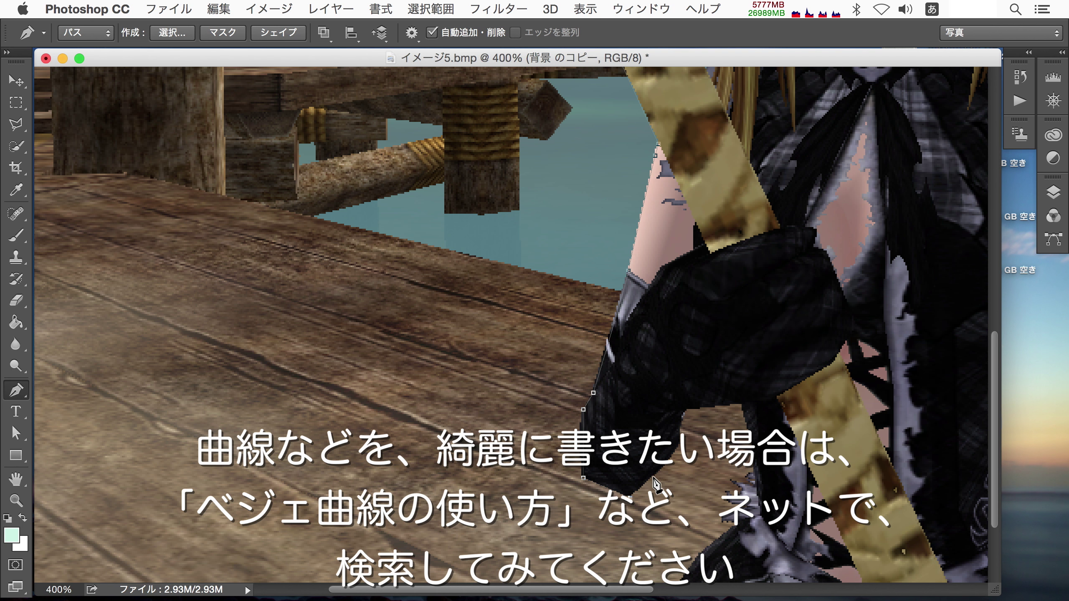
pyautogui.moveTo(656, 478); pyautogui.dragTo(664, 468)
pyautogui.click(687, 411)
pyautogui.click(741, 406)
pyautogui.click(754, 445)
pyautogui.click(751, 476)
pyautogui.moveTo(741, 487); pyautogui.dragTo(750, 507)
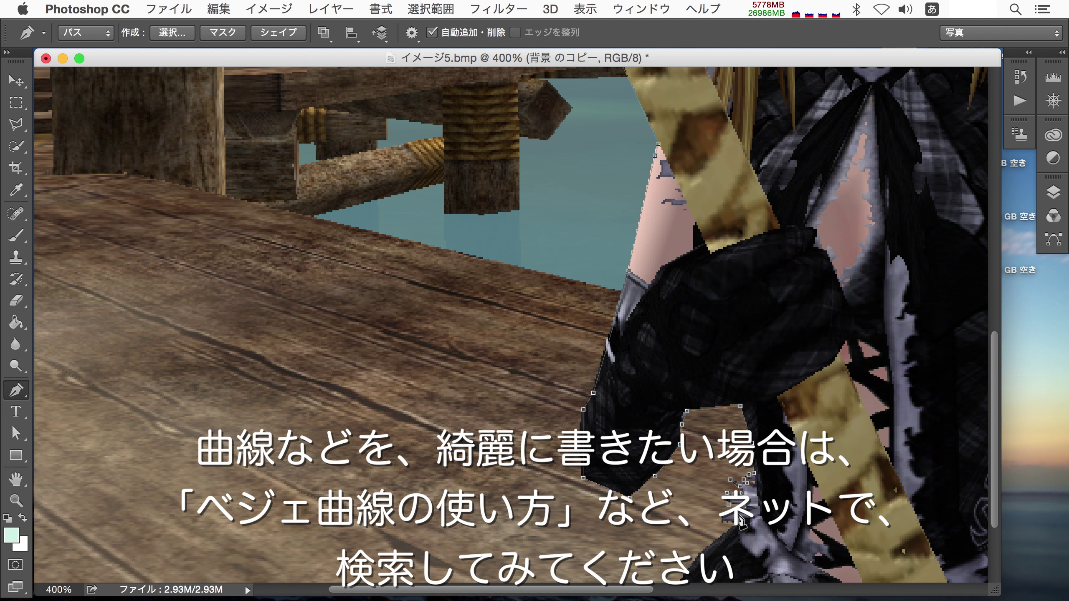
# - Trace the outline up and around the right cat ear, between the ears, back toward the start
pyautogui.scroll(-3, 741, 522)
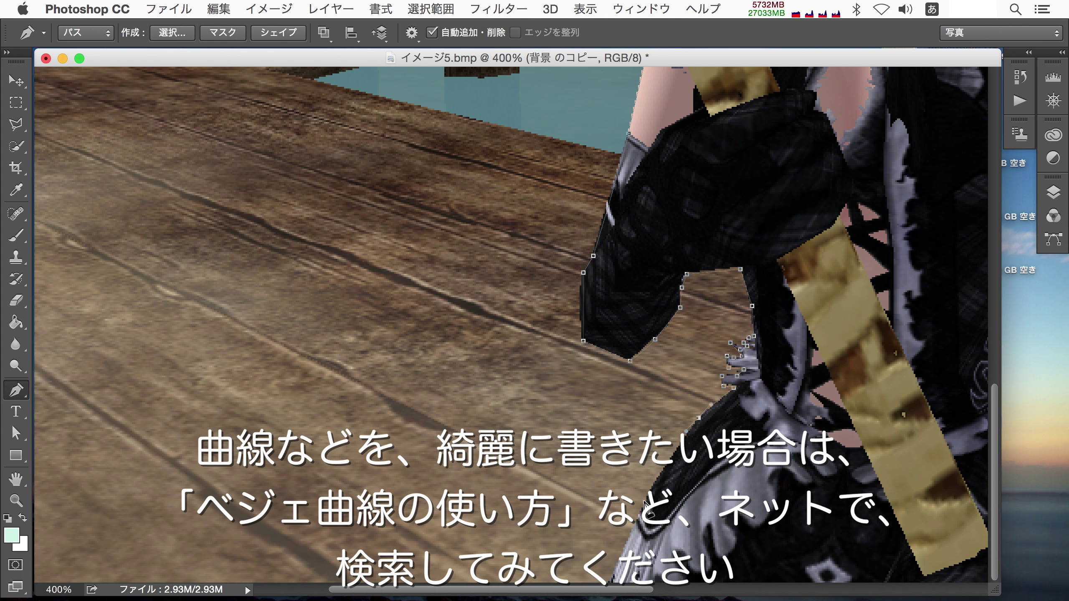
pyautogui.hscroll(10, 645, 505)
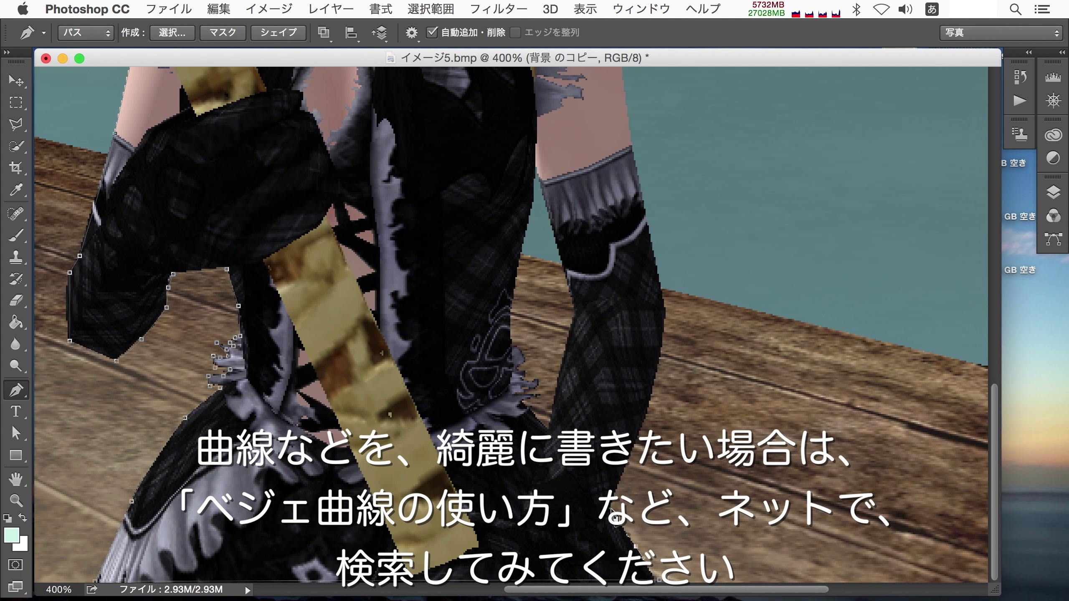
pyautogui.scroll(6, 994, 419)
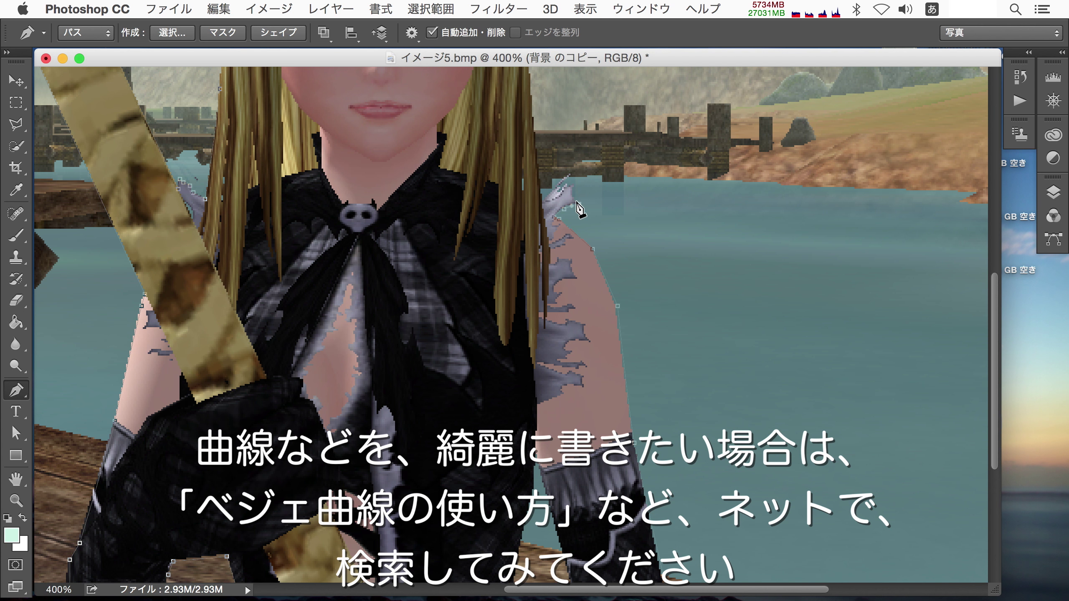
pyautogui.scroll(3, 997, 240)
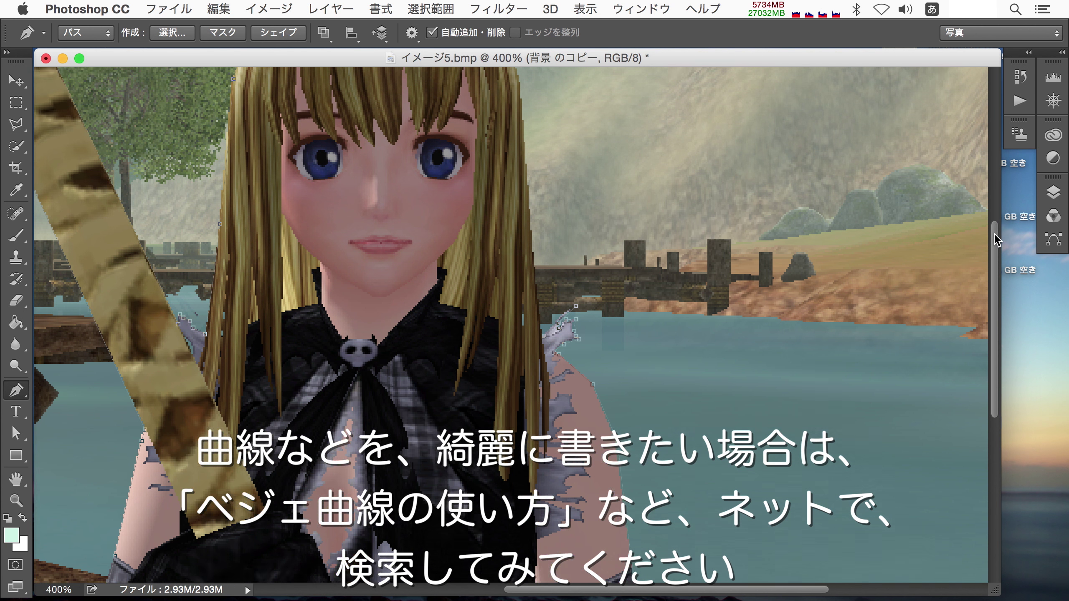
pyautogui.scroll(6, 997, 240)
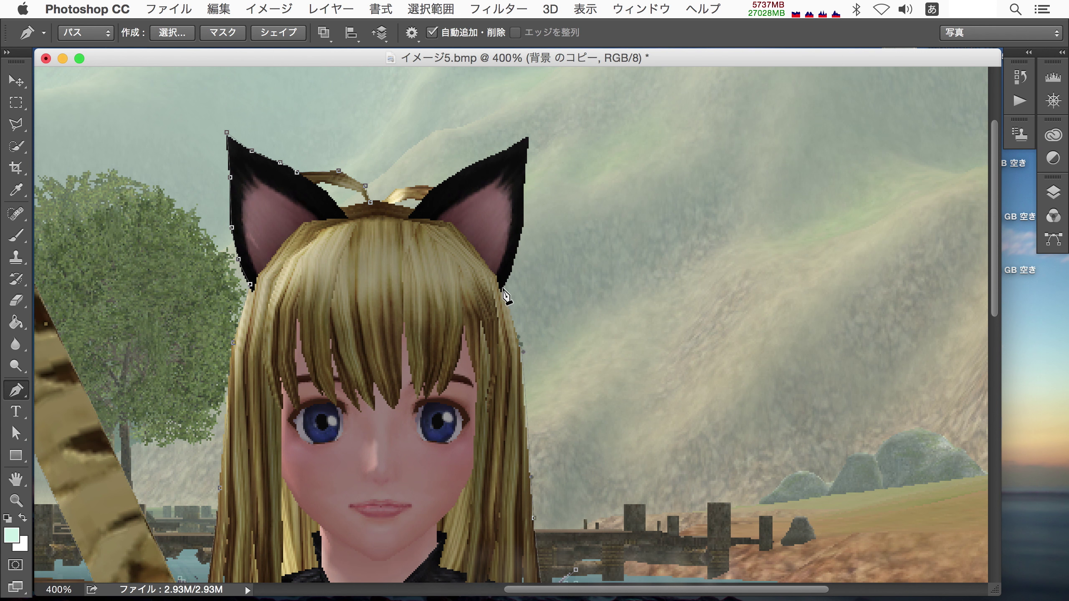
pyautogui.click(502, 289)
pyautogui.click(510, 272)
pyautogui.click(524, 226)
pyautogui.click(524, 185)
pyautogui.click(529, 136)
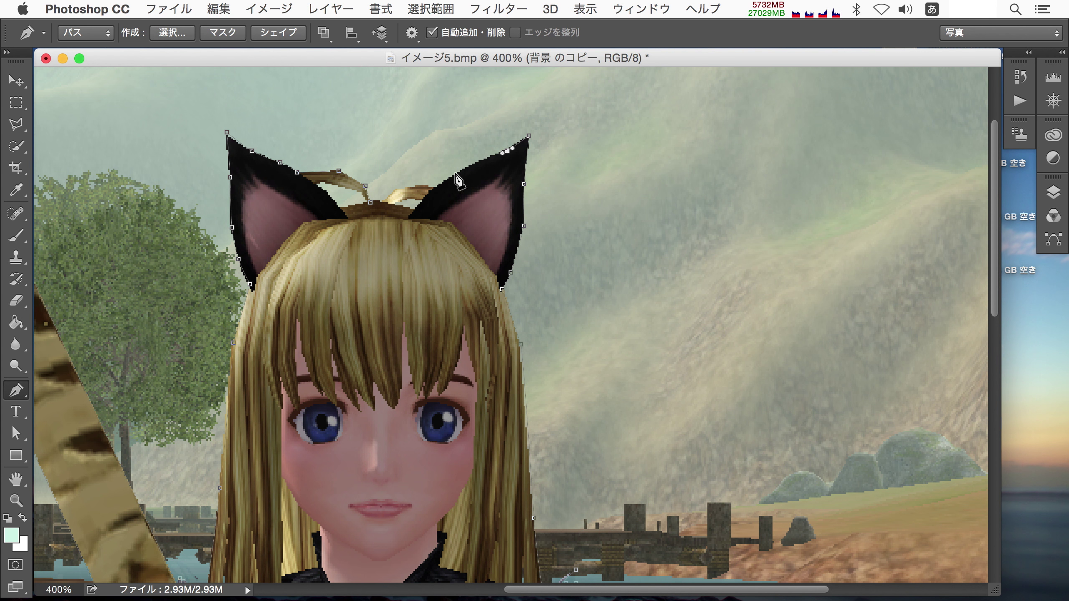
pyautogui.moveTo(456, 174); pyautogui.dragTo(447, 182)
pyautogui.click(438, 188)
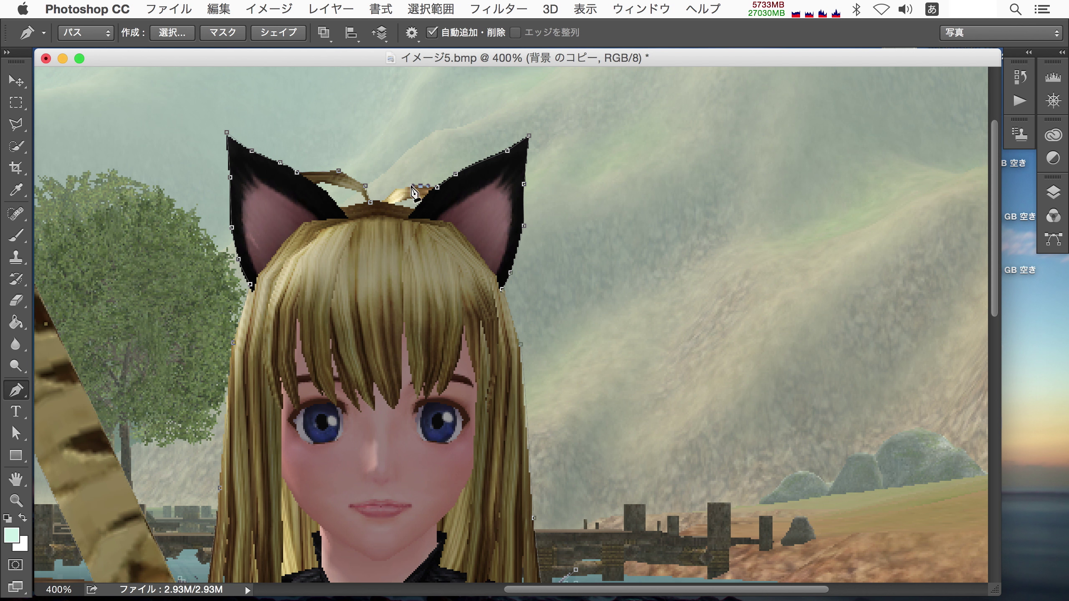
pyautogui.click(397, 189)
pyautogui.click(382, 203)
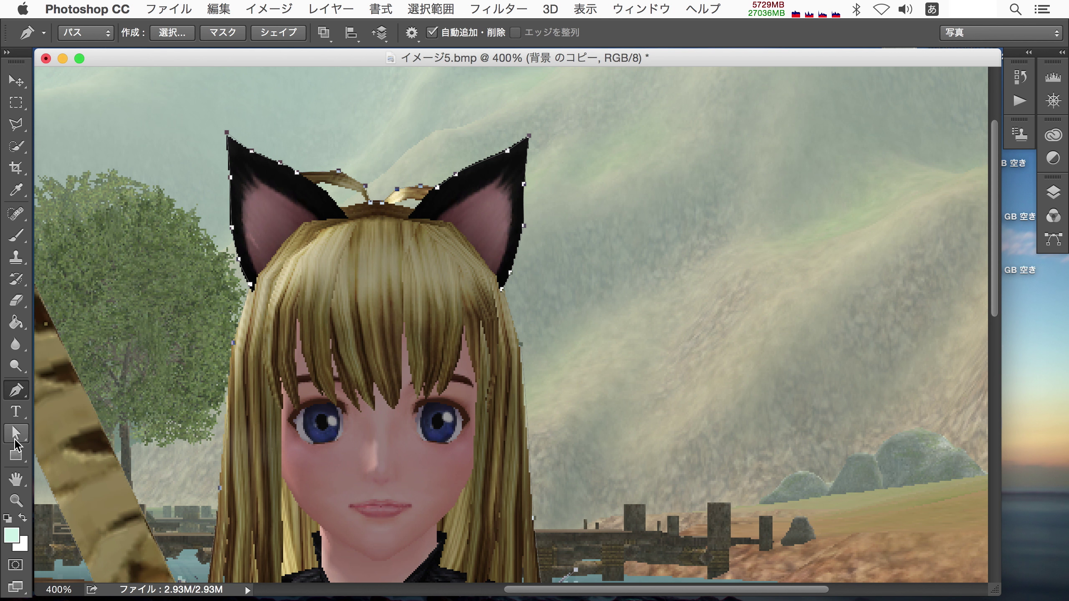
# - Select the outline path and inspect its anchors and curve handles around the ears
pyautogui.click(16, 433)
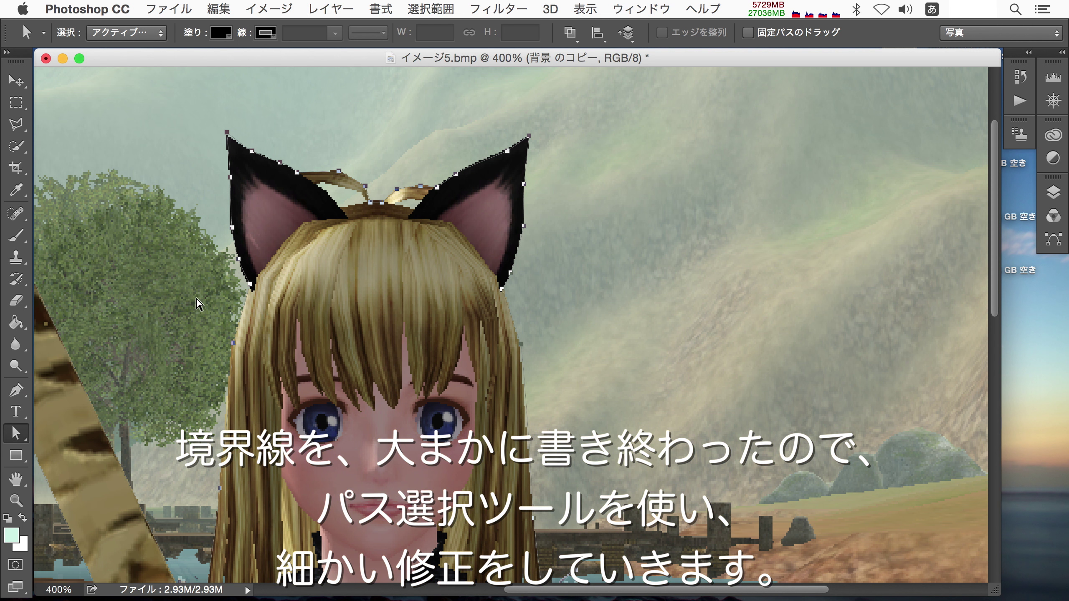
pyautogui.click(228, 136)
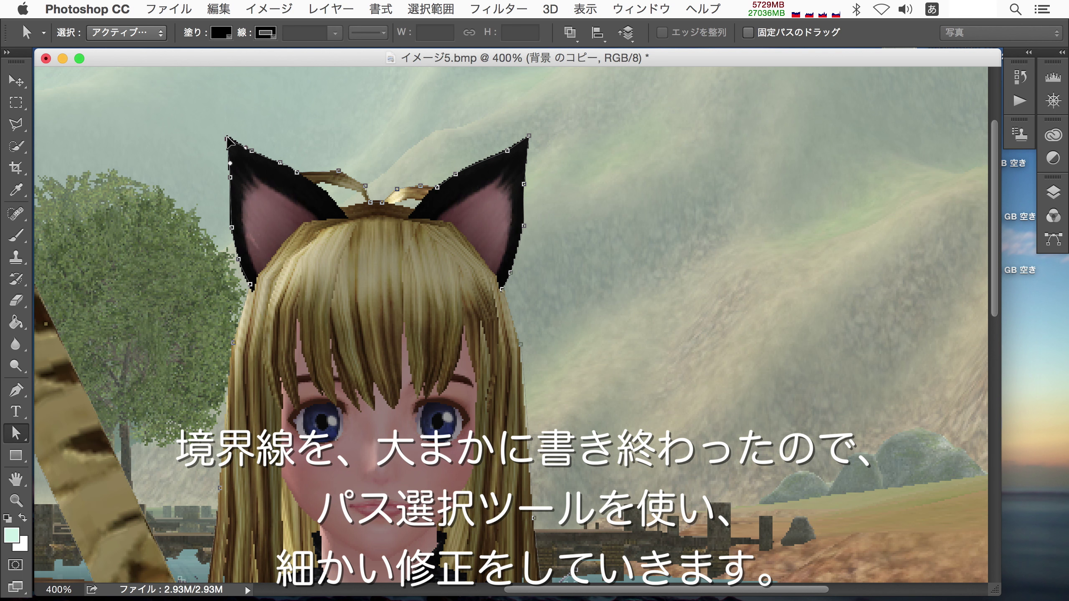
pyautogui.click(230, 178)
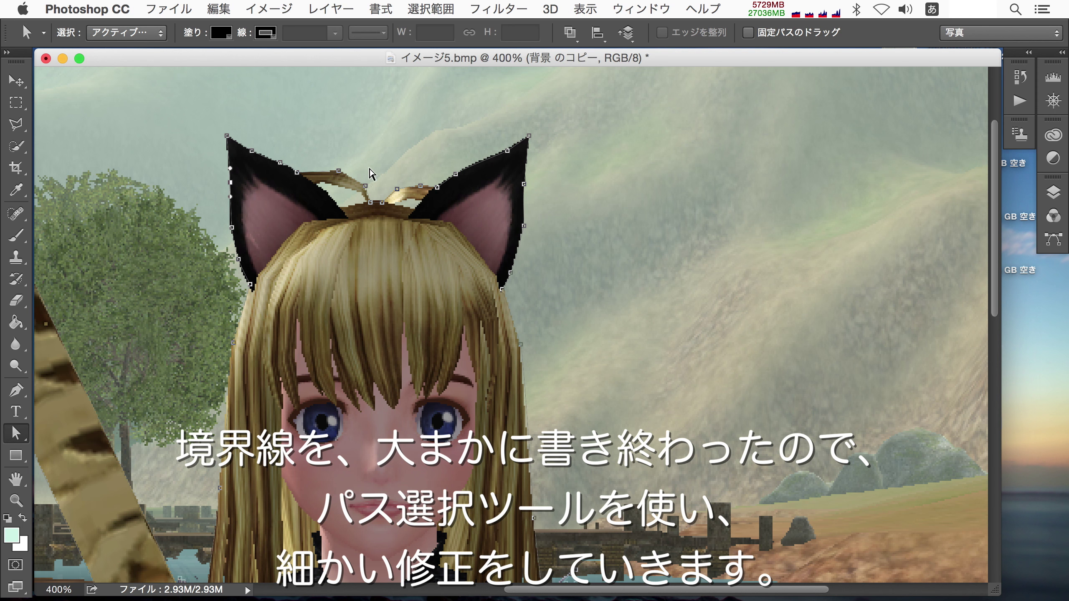
pyautogui.click(506, 146)
pyautogui.click(523, 350)
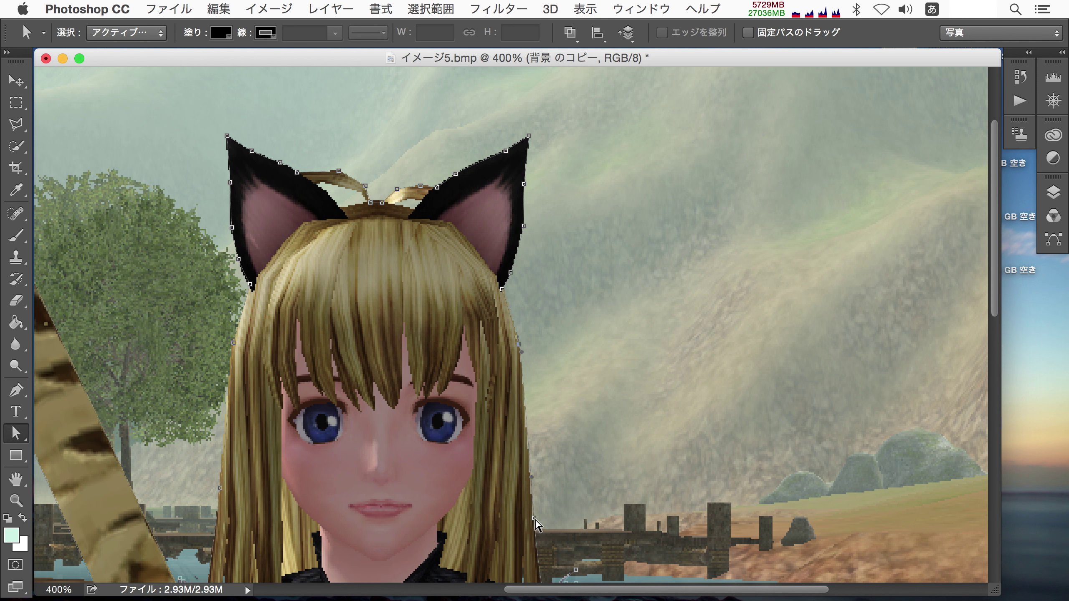
# - Nudge path anchors onto the hair and arm edges
pyautogui.moveTo(534, 518); pyautogui.dragTo(530, 514)
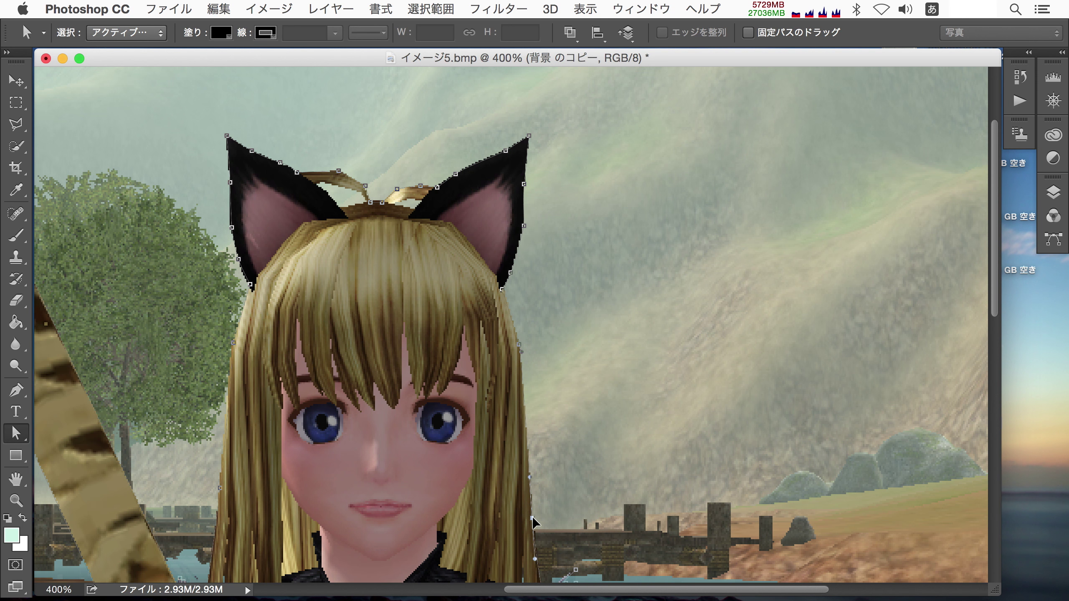
pyautogui.moveTo(996, 298); pyautogui.dragTo(996, 418)
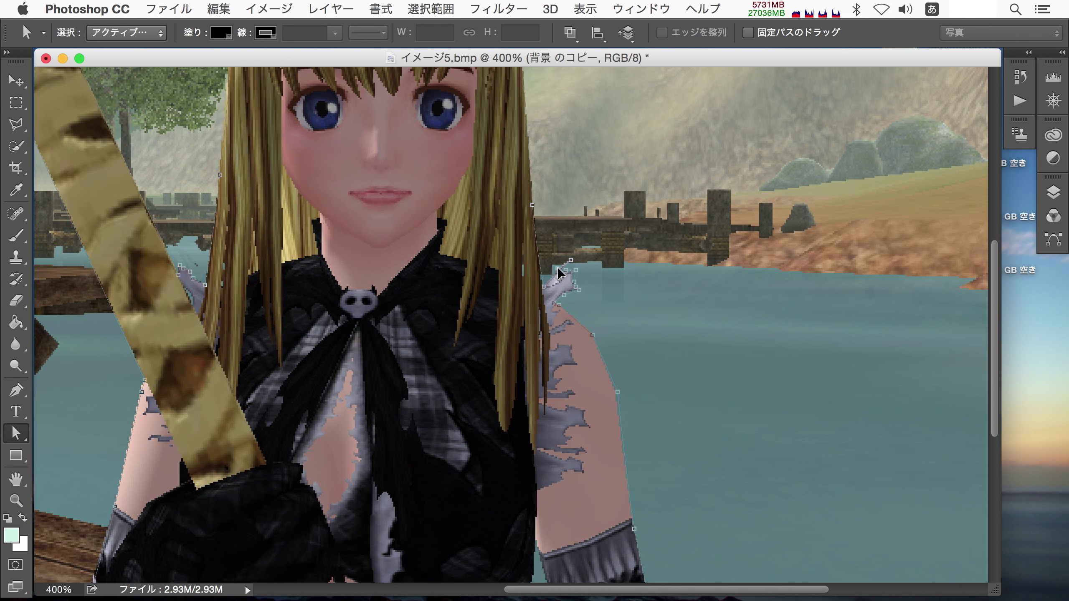
pyautogui.moveTo(549, 292); pyautogui.dragTo(540, 286)
pyautogui.moveTo(617, 391); pyautogui.dragTo(614, 391)
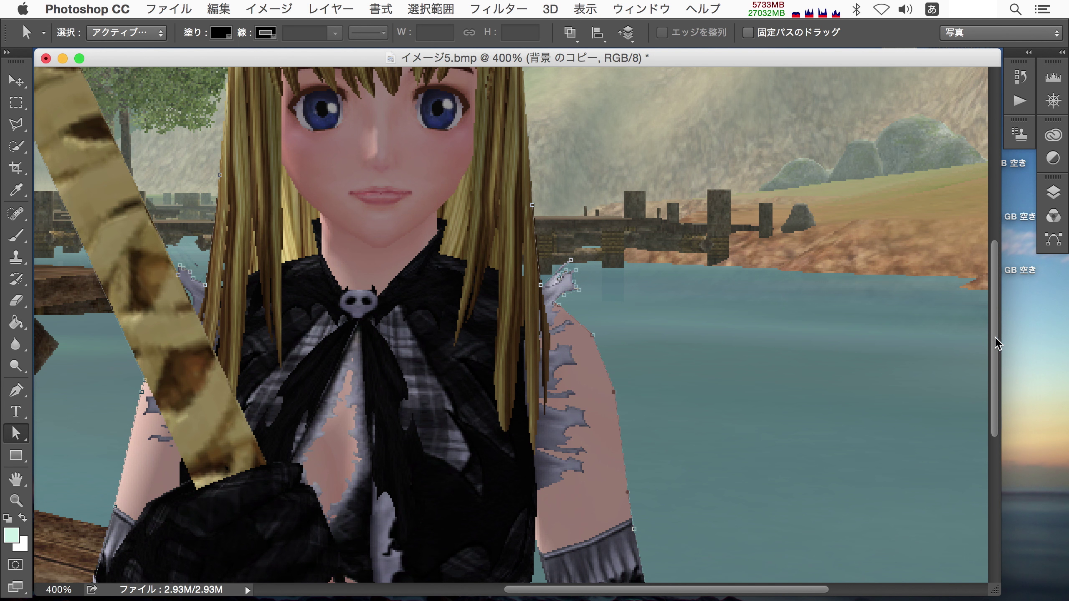
pyautogui.moveTo(998, 344); pyautogui.dragTo(998, 483)
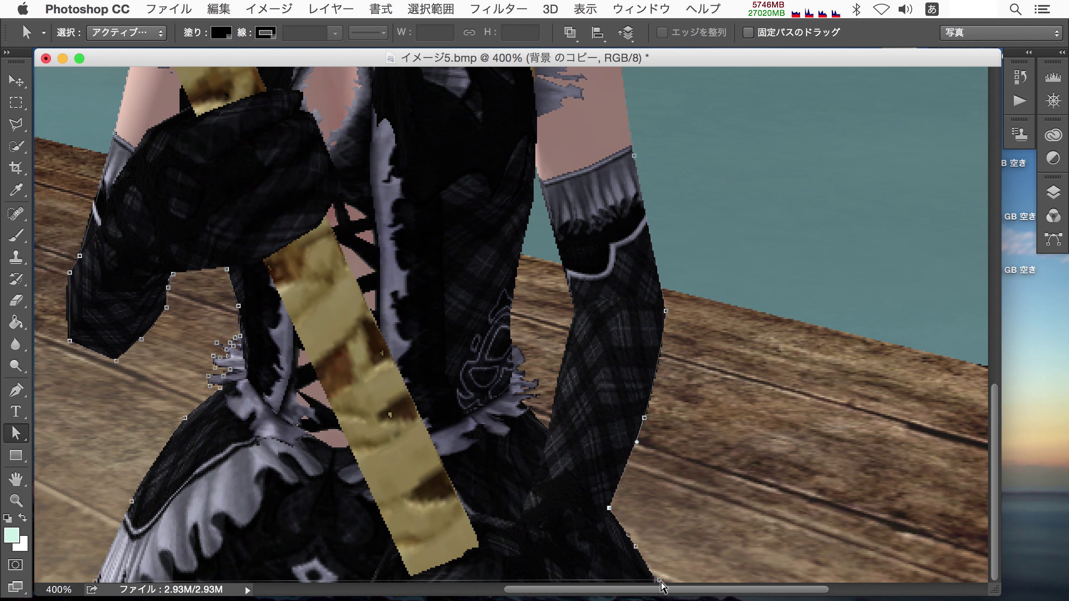
pyautogui.moveTo(665, 589); pyautogui.dragTo(597, 589)
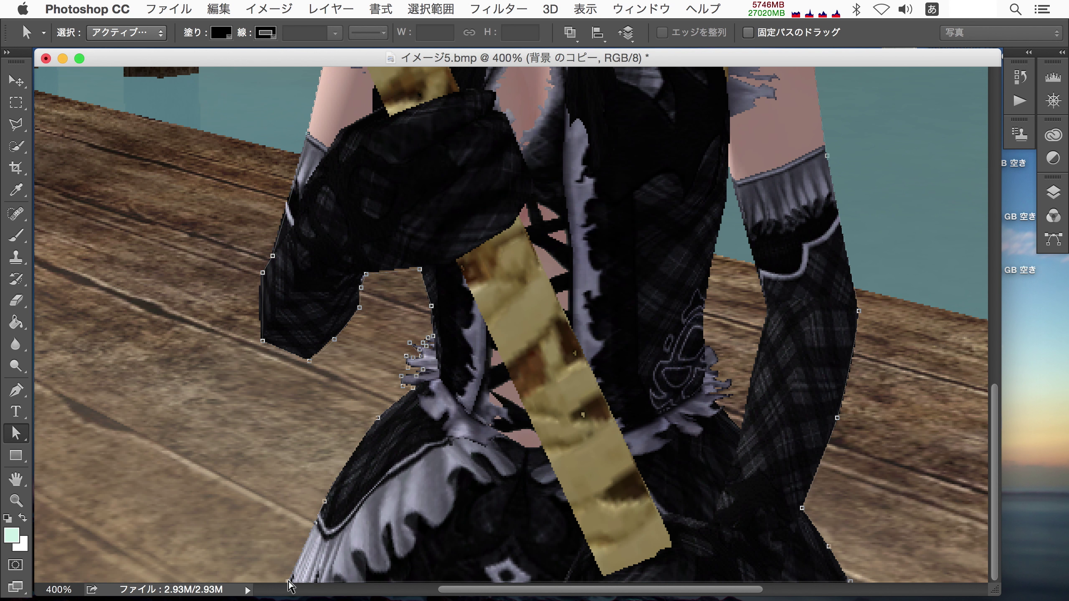
# - Fine-tune anchors around the sleeve, then zoom out to view the whole image
pyautogui.moveTo(263, 340); pyautogui.dragTo(261, 339)
pyautogui.moveTo(263, 273); pyautogui.dragTo(260, 278)
pyautogui.moveTo(362, 287); pyautogui.dragTo(358, 288)
pyautogui.moveTo(420, 269); pyautogui.dragTo(421, 266)
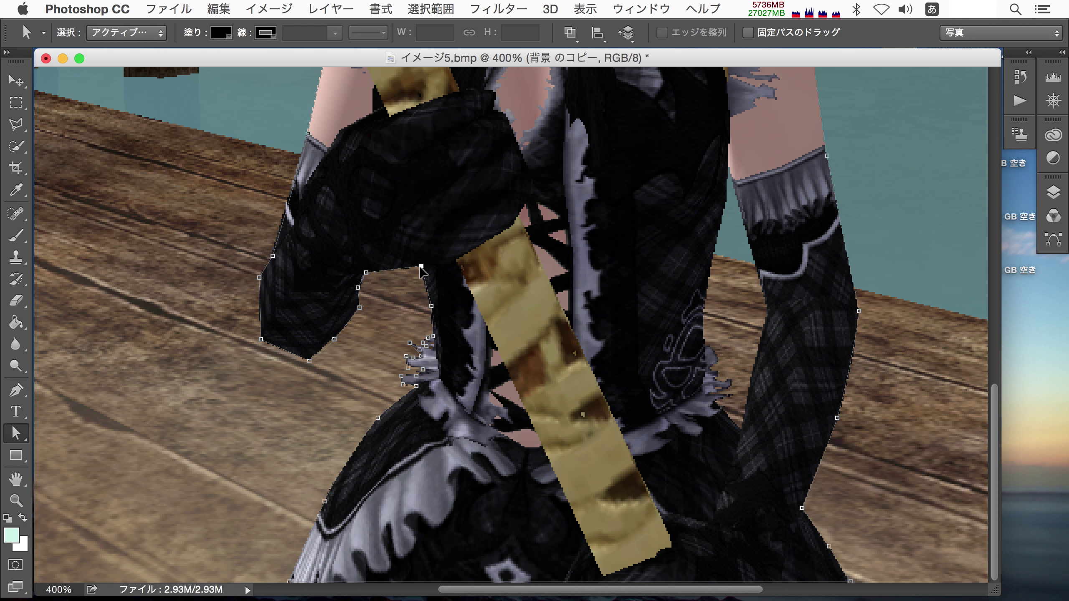
pyautogui.scroll(5, 421, 270)
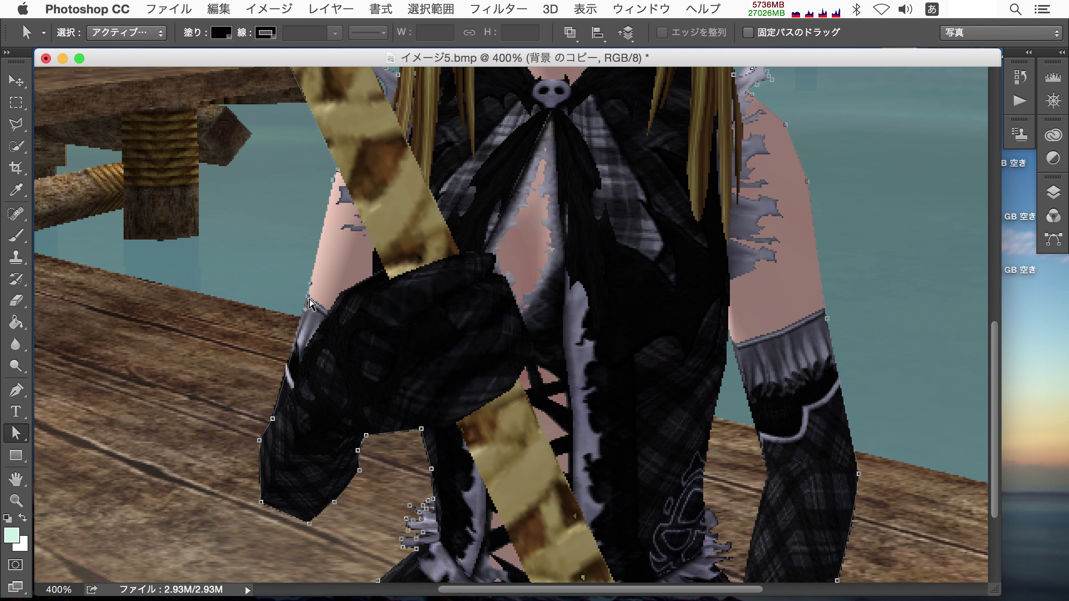
pyautogui.scroll(10, 463, 274)
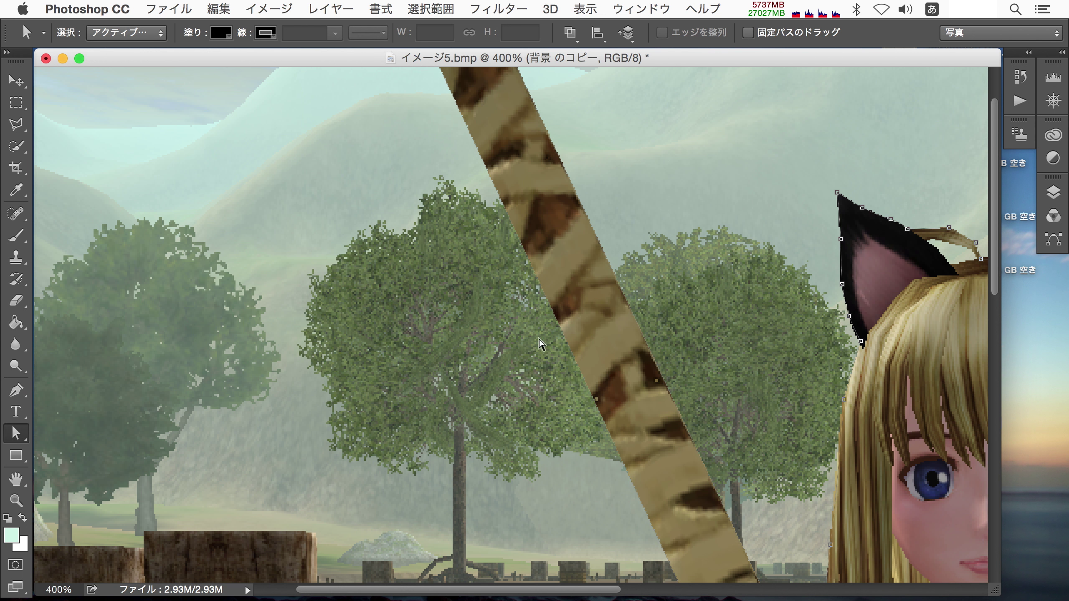
pyautogui.scroll(3, 541, 343)
pyautogui.moveTo(626, 589); pyautogui.dragTo(695, 594)
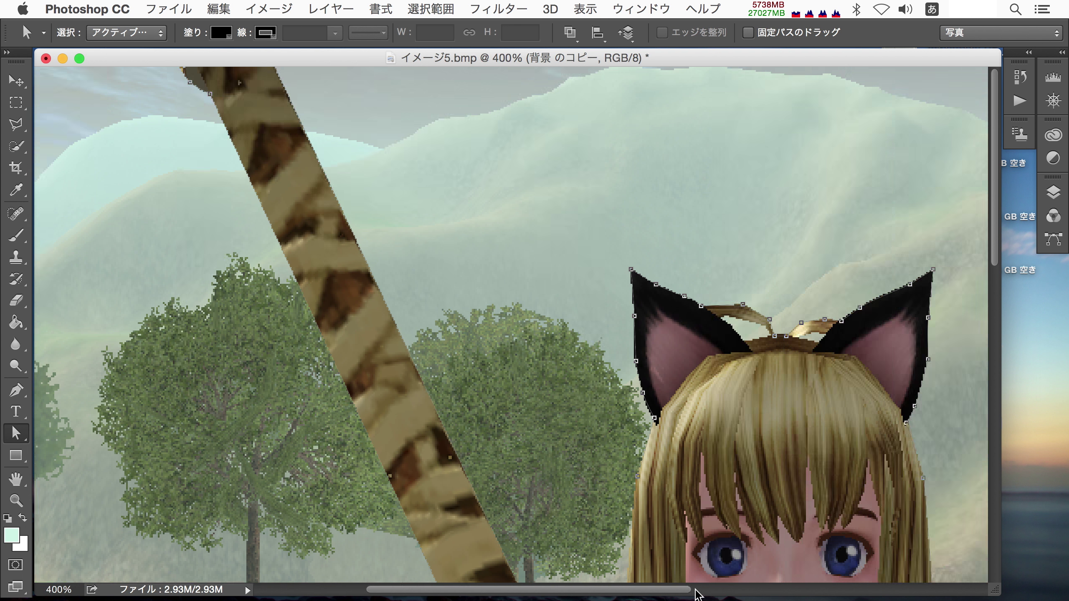
pyautogui.press('z')
pyautogui.press('super+1')
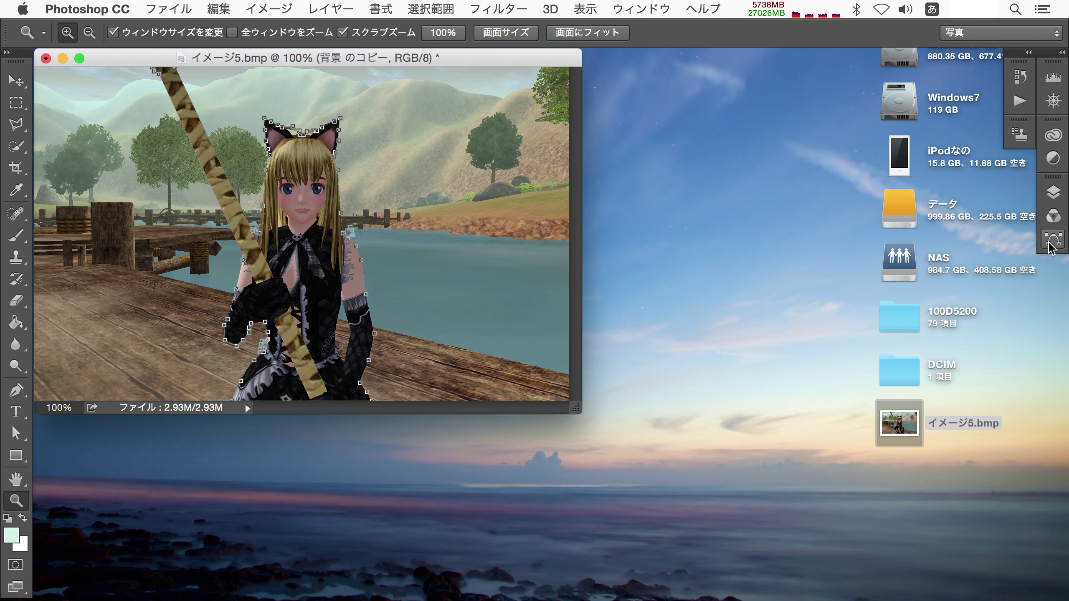
# - Load the Work Path as a selection from the Paths panel
pyautogui.click(1050, 246)
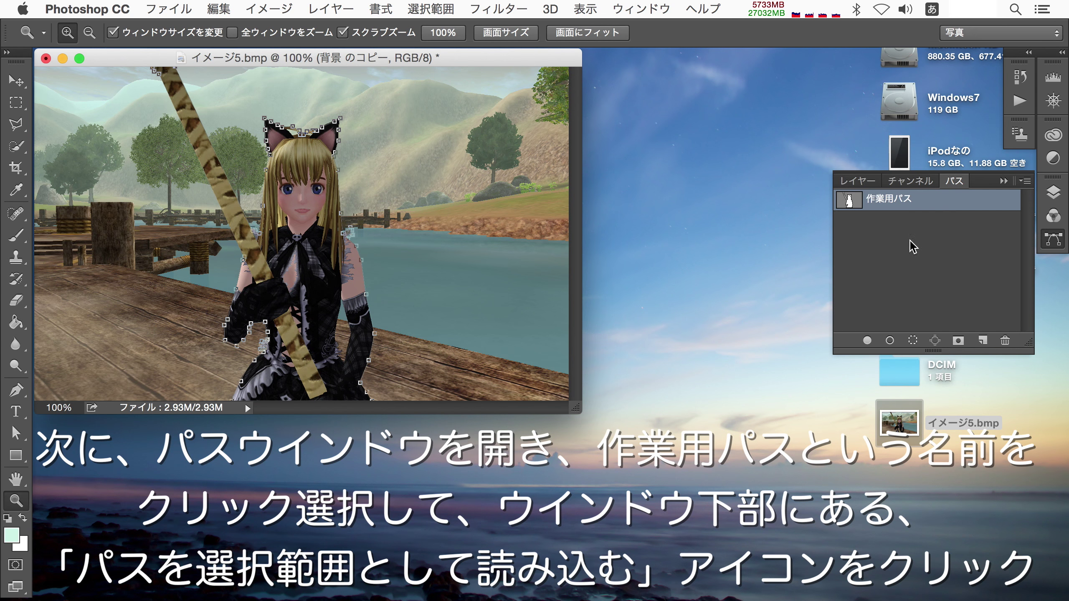
pyautogui.click(859, 181)
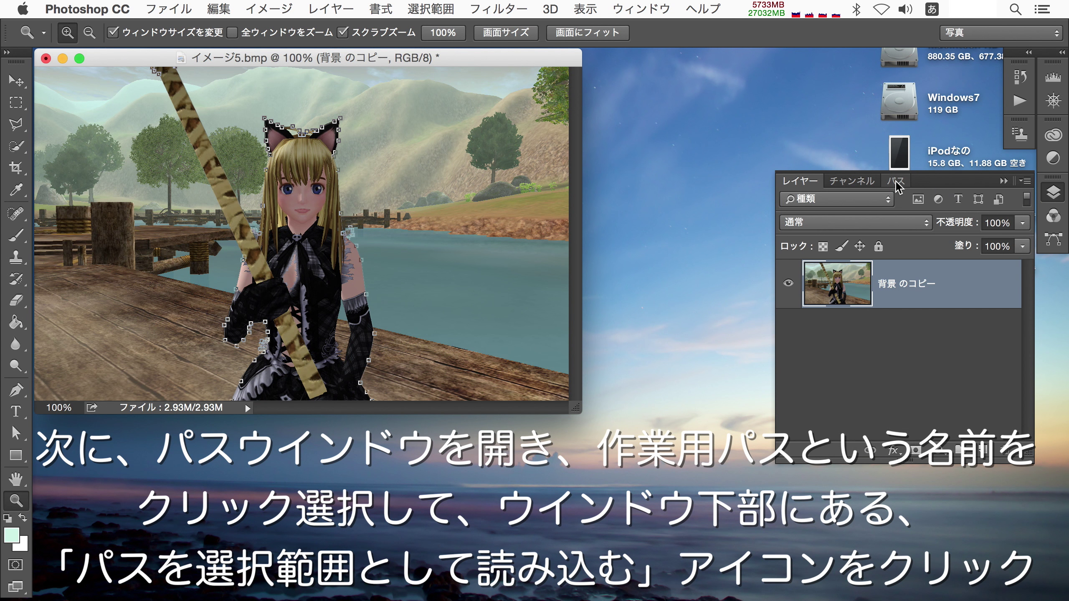
pyautogui.click(897, 182)
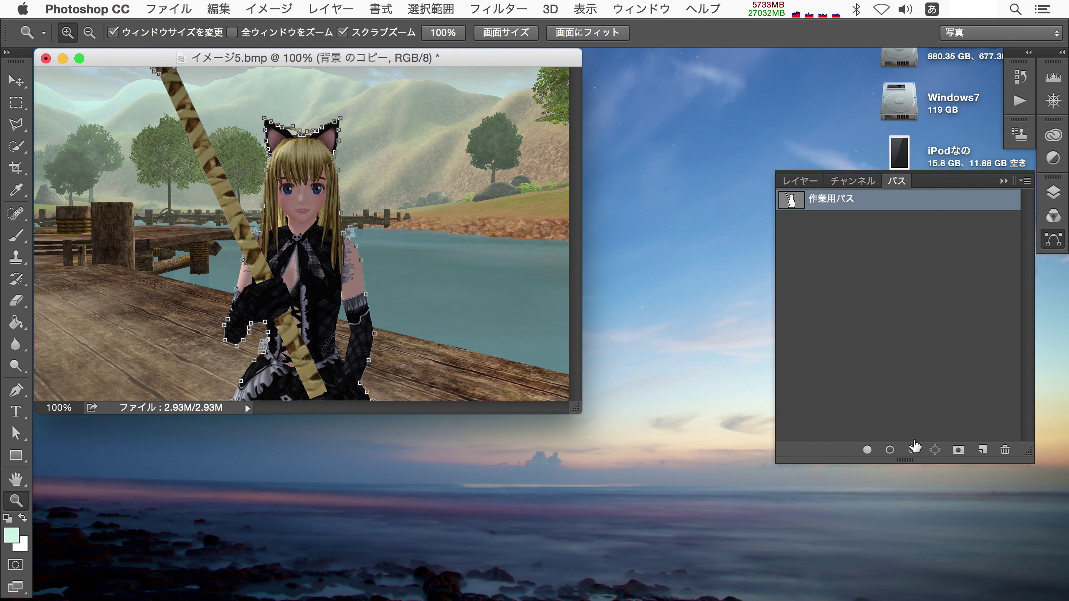
pyautogui.click(913, 449)
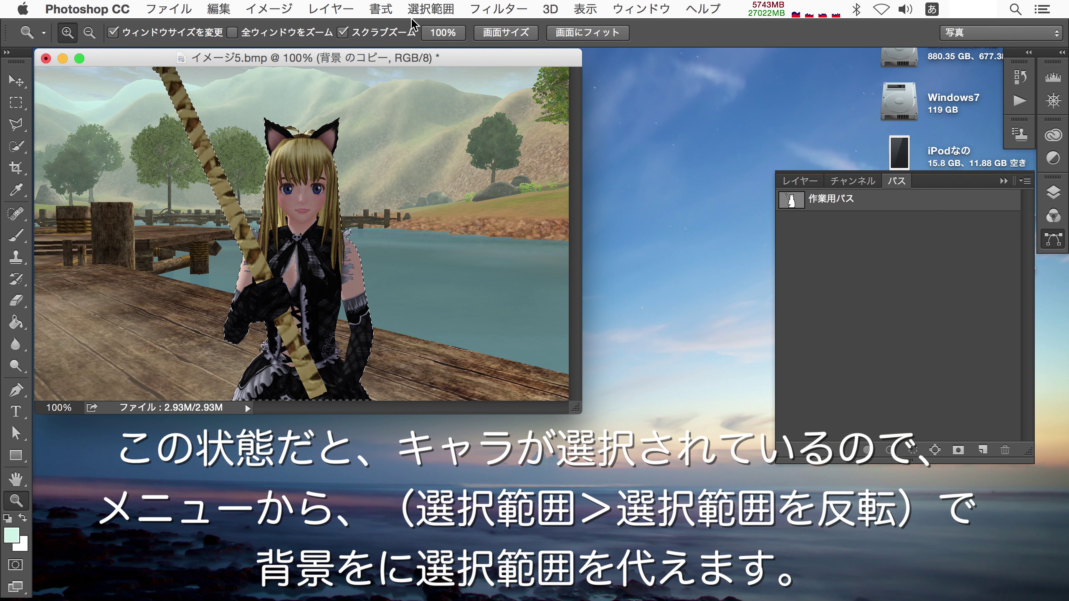
# - Invert the selection and cut the background away from the character
pyautogui.click(447, 9)
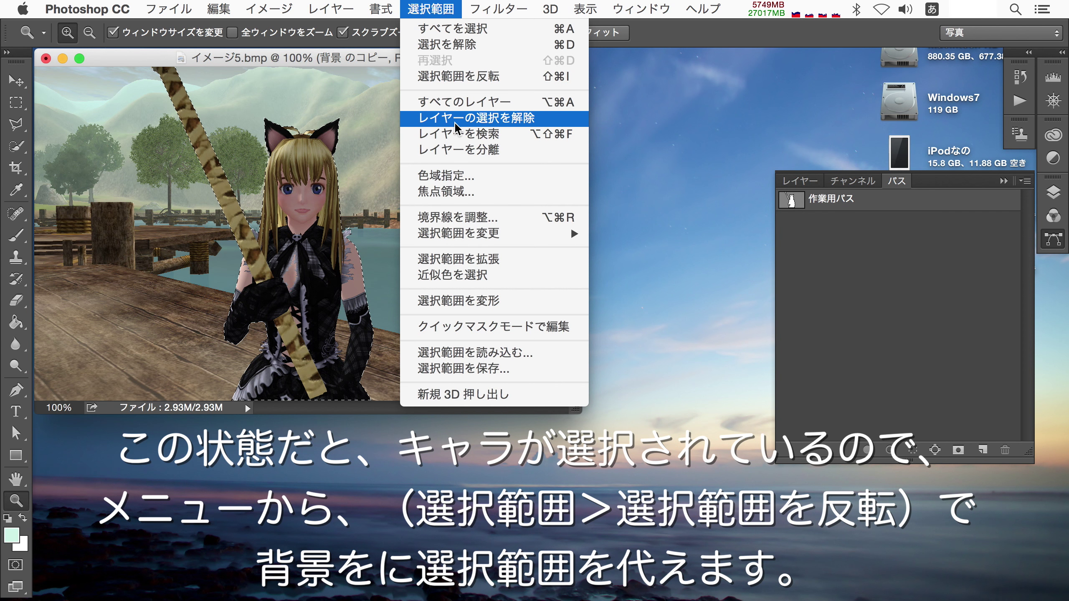
pyautogui.click(463, 78)
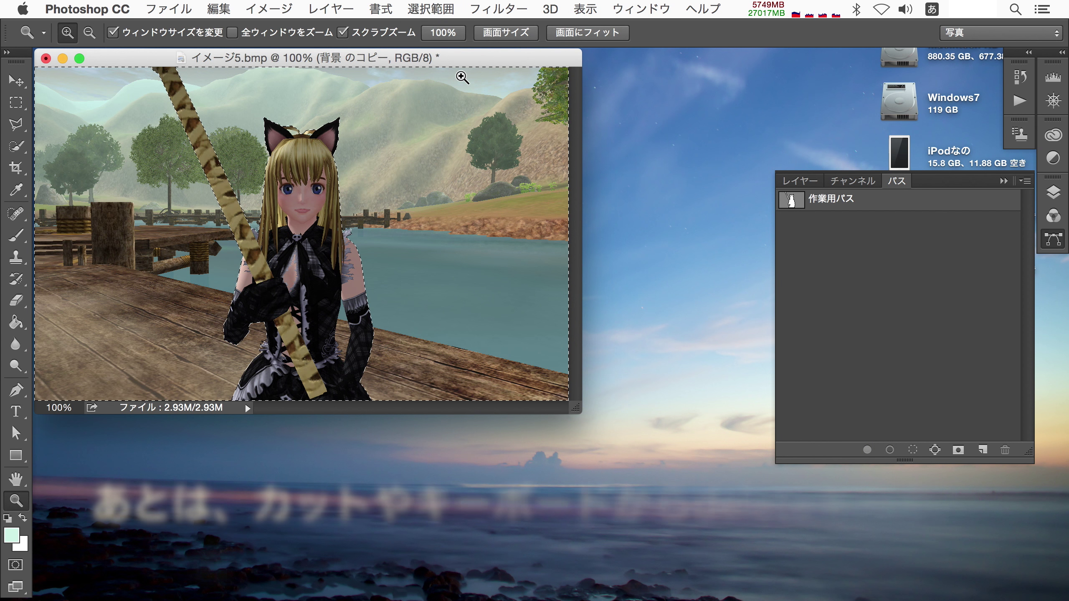
pyautogui.click(219, 10)
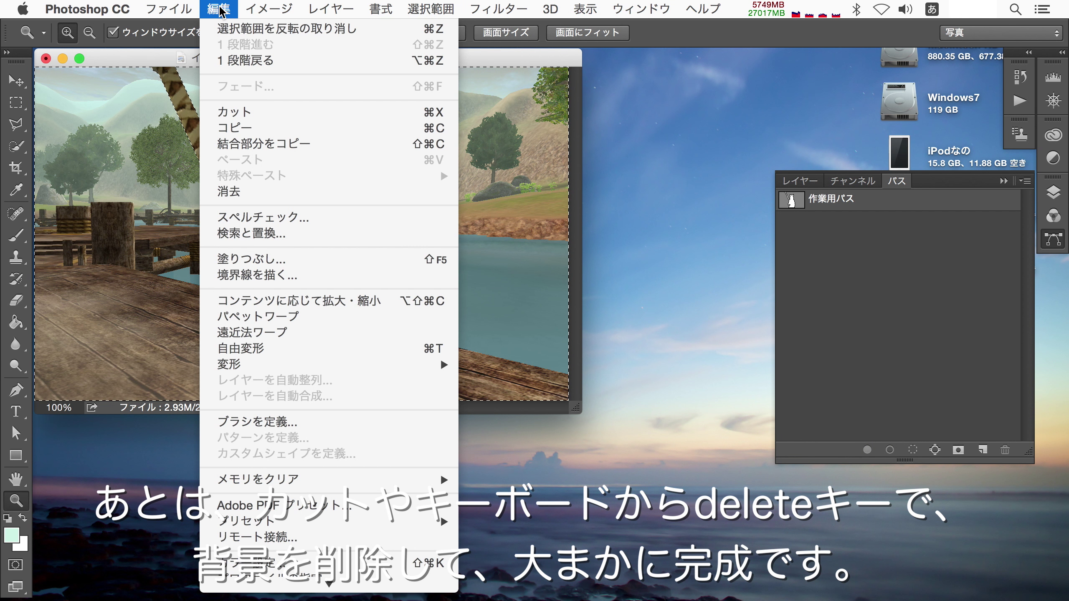
pyautogui.click(241, 112)
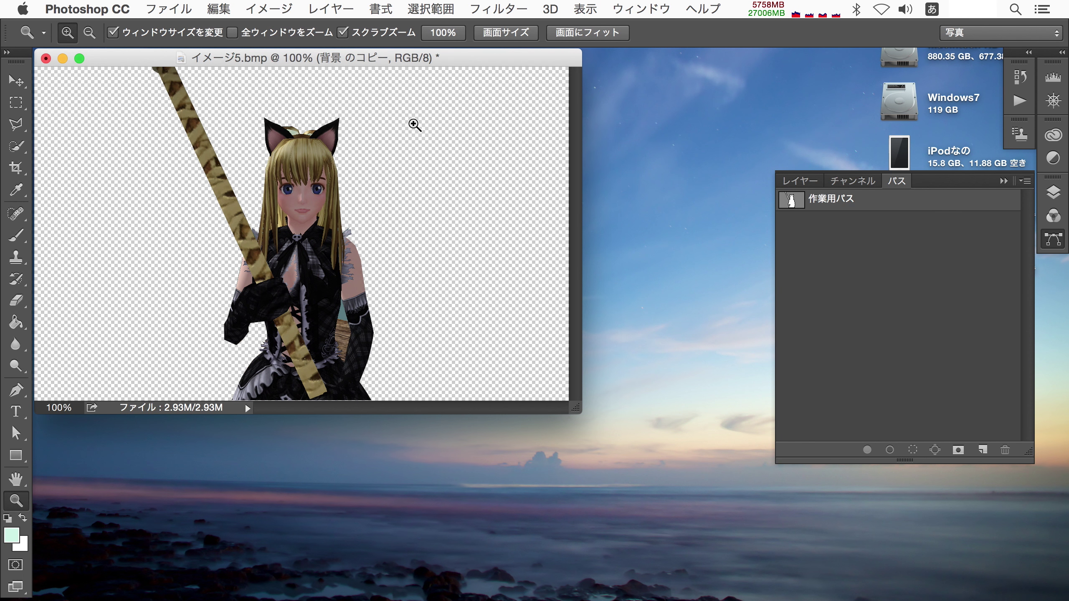
# - Zoom in and draw a closed Pen path around the wooden gap beside the arm
pyautogui.moveTo(341, 310); pyautogui.dragTo(371, 309)
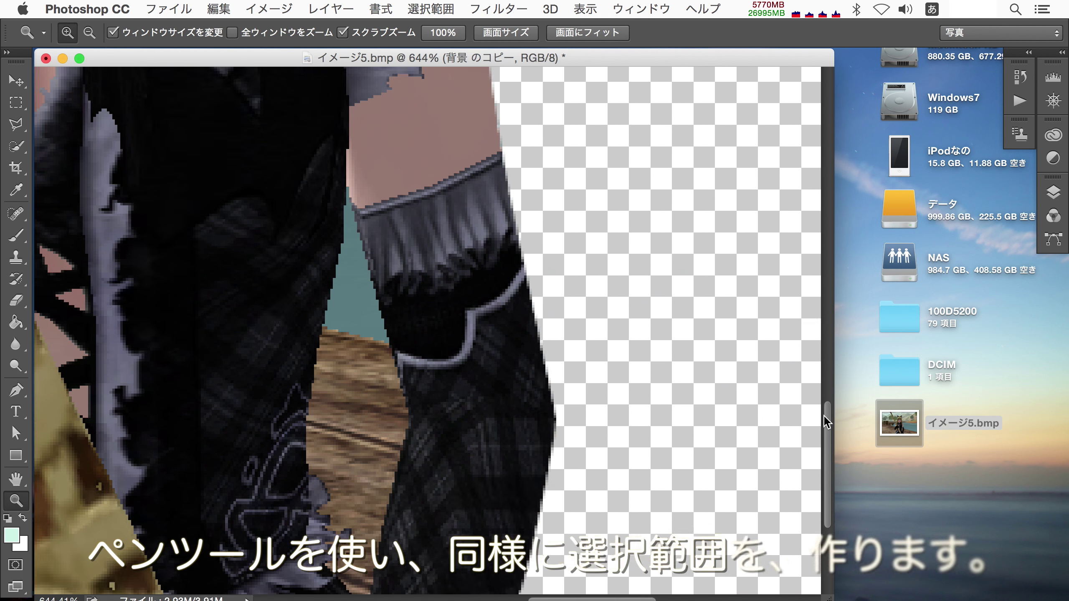
pyautogui.click(16, 391)
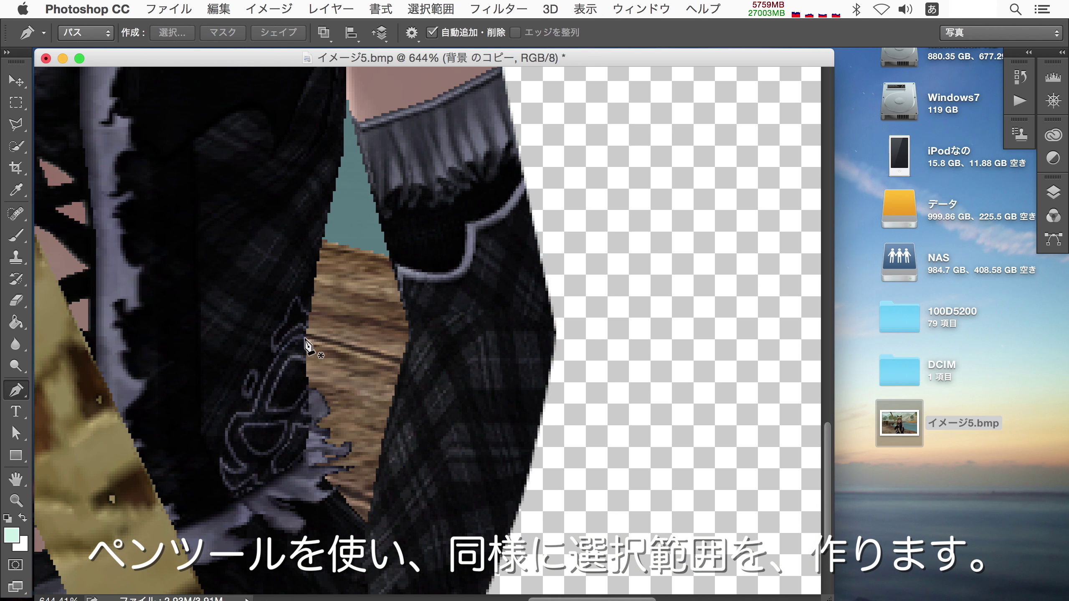
pyautogui.click(346, 100)
pyautogui.click(390, 419)
pyautogui.click(365, 523)
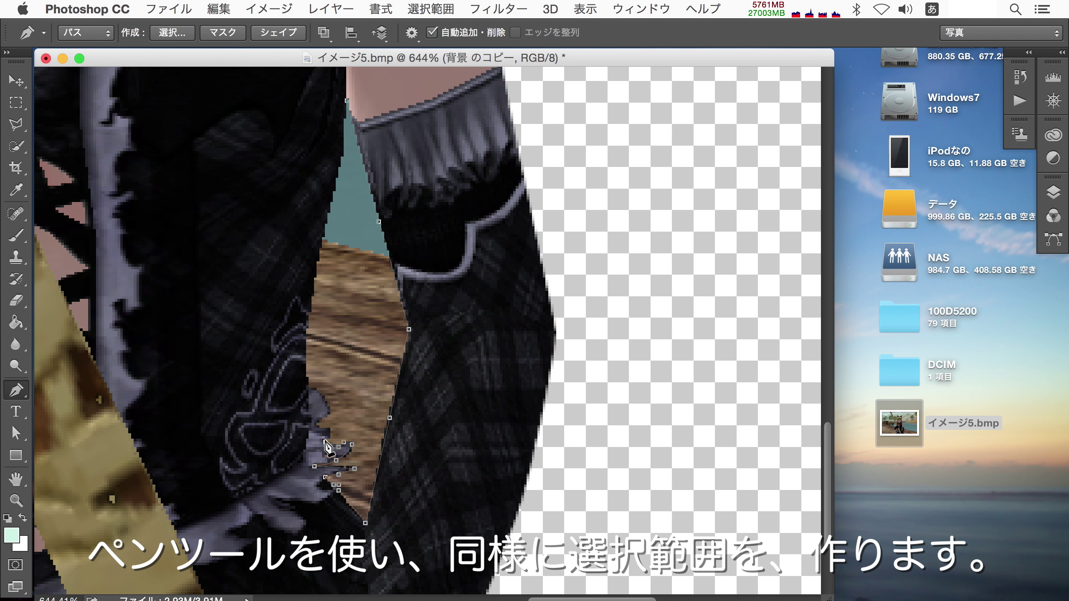
pyautogui.click(331, 415)
pyautogui.click(317, 388)
pyautogui.click(305, 365)
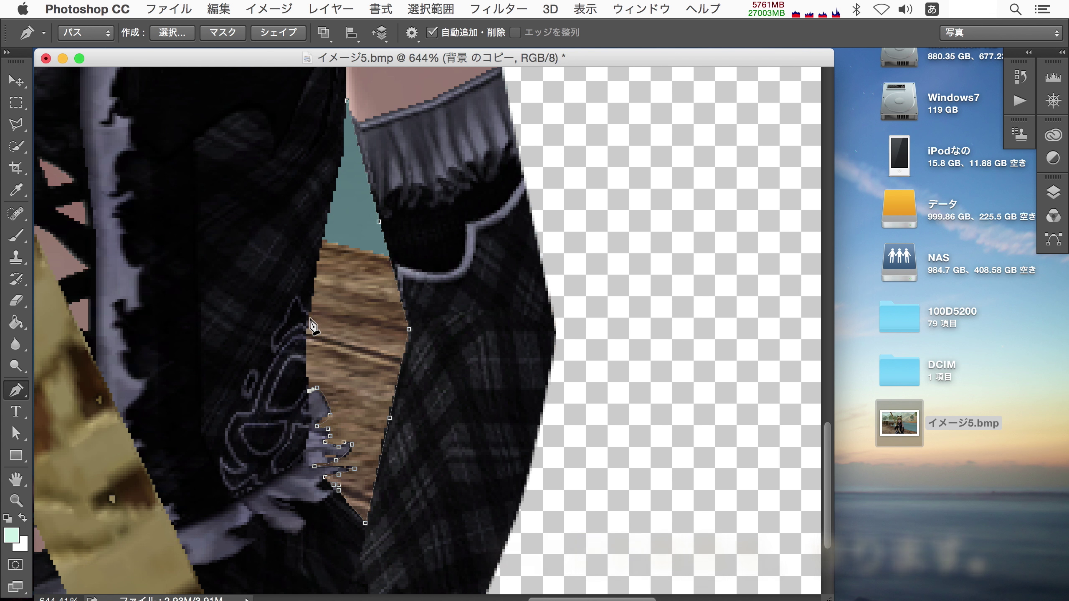
pyautogui.click(312, 315)
pyautogui.click(317, 265)
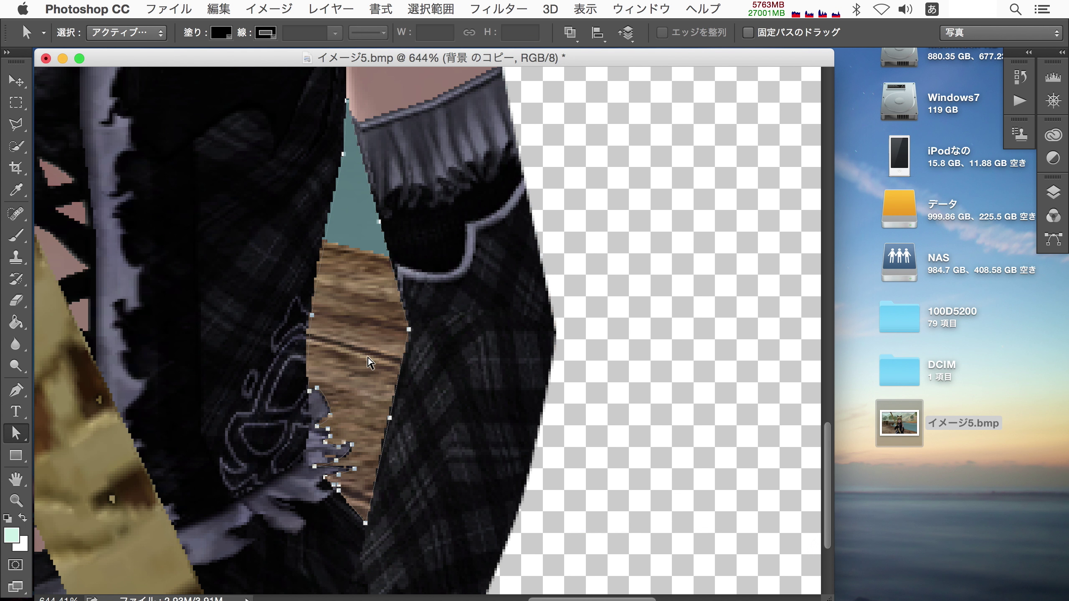
# - Adjust the gap path's anchors with the Direct Selection tool
pyautogui.moveTo(16, 434); pyautogui.dragTo(85, 446)
pyautogui.click(328, 416)
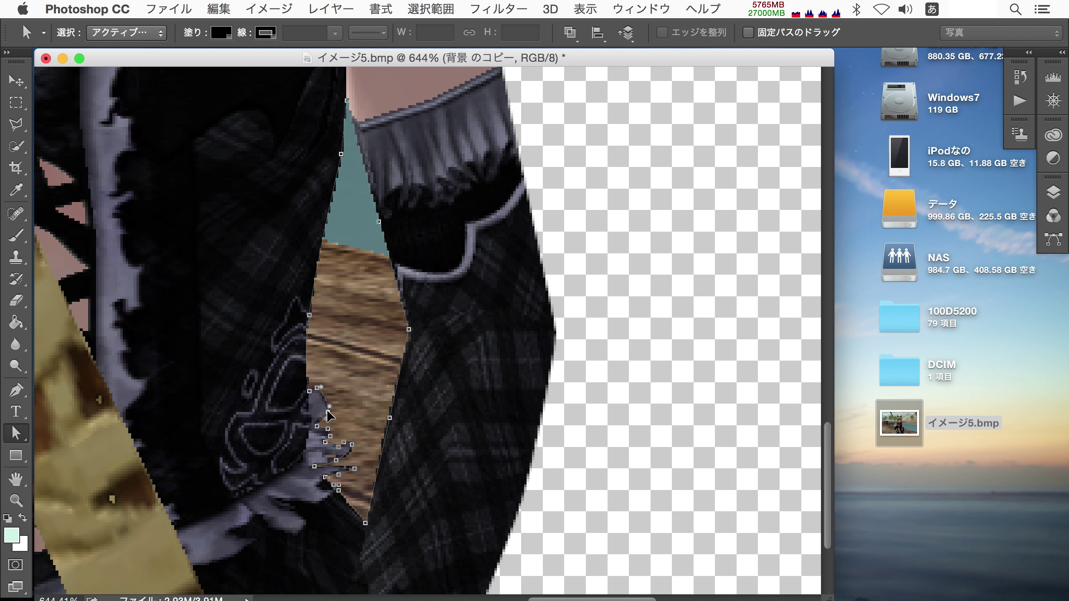
pyautogui.click(410, 329)
pyautogui.click(390, 418)
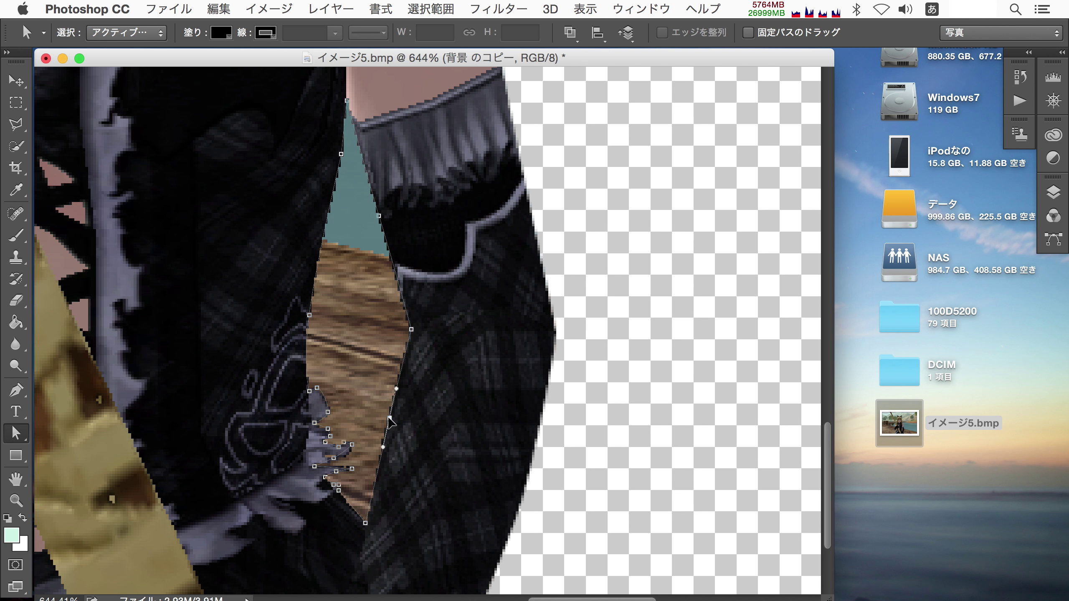
# - Load the gap path as a selection and cut the wooden patch out
pyautogui.click(1053, 240)
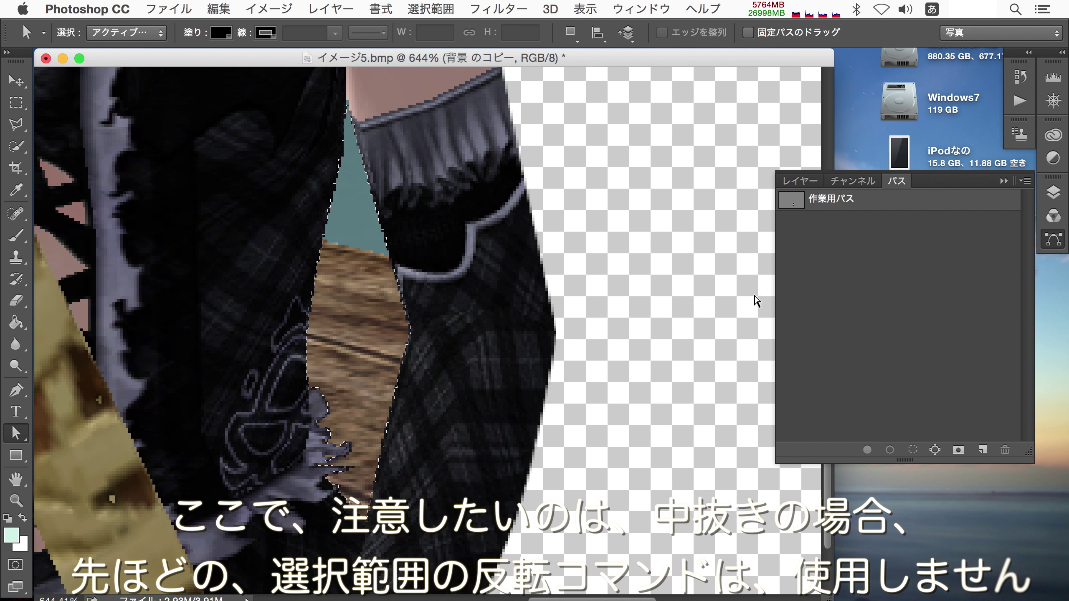
pyautogui.click(209, 5)
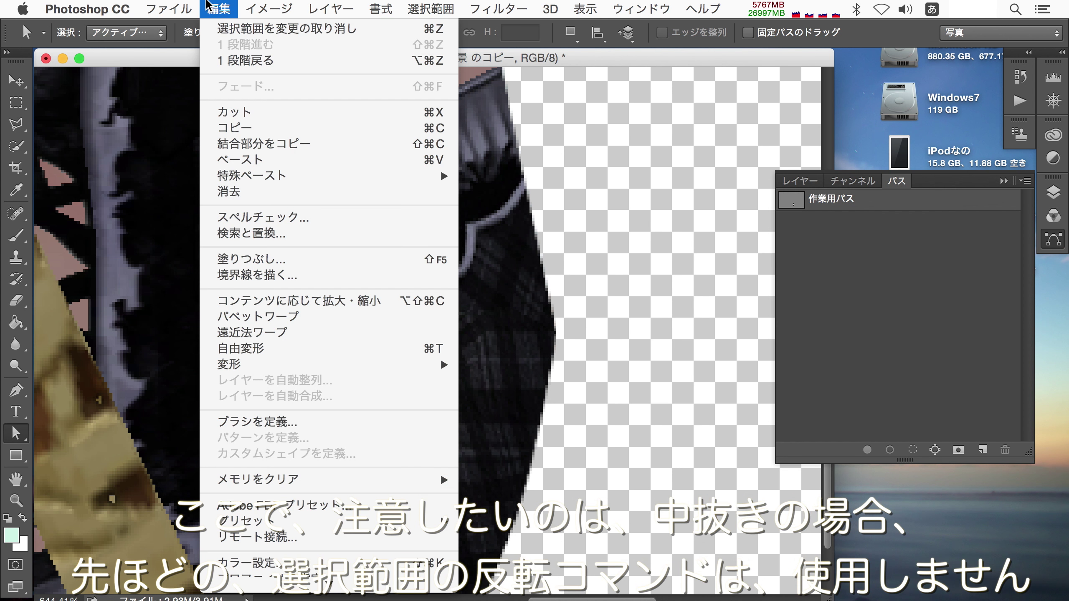
pyautogui.click(216, 110)
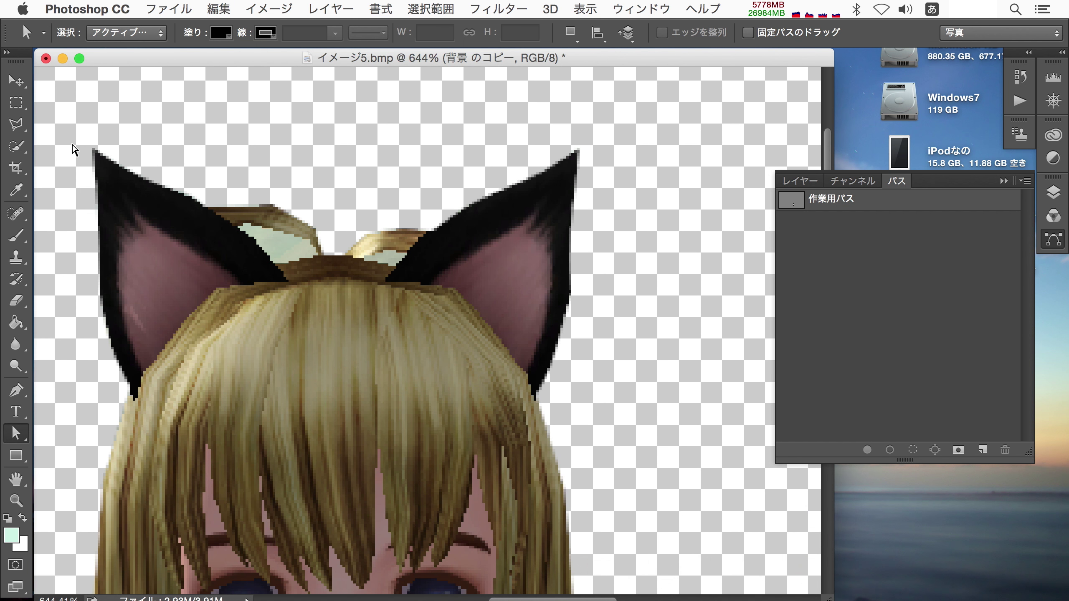
# - Trace the background gap inside the hair tuft with the Pen tool and delete it to transparency
pyautogui.click(17, 391)
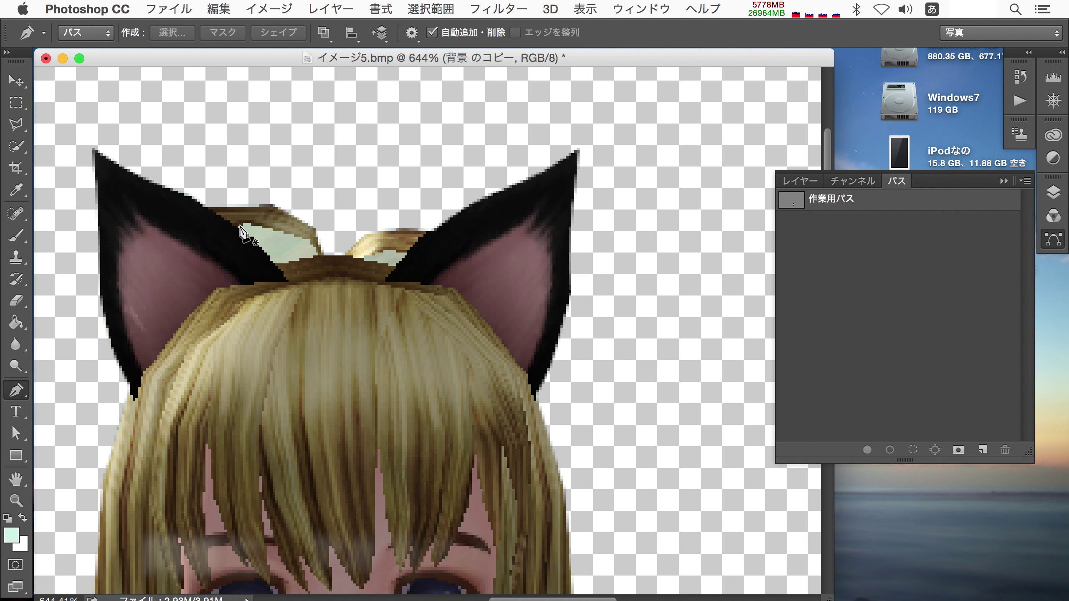
pyautogui.click(238, 230)
pyautogui.click(248, 223)
pyautogui.click(310, 240)
pyautogui.click(315, 256)
pyautogui.click(237, 230)
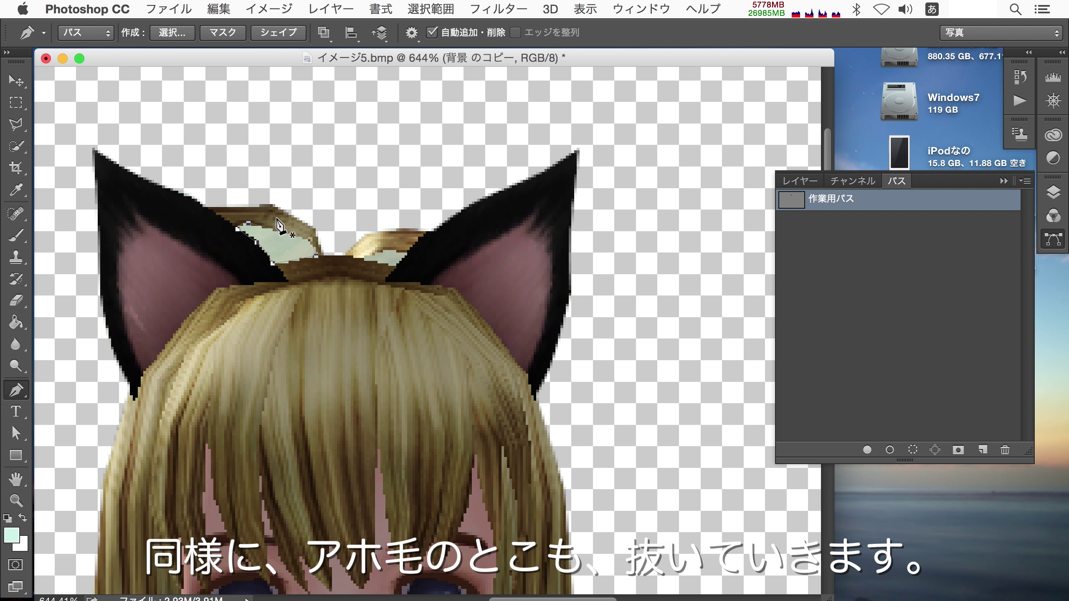
pyautogui.click(913, 450)
pyautogui.press('Delete')
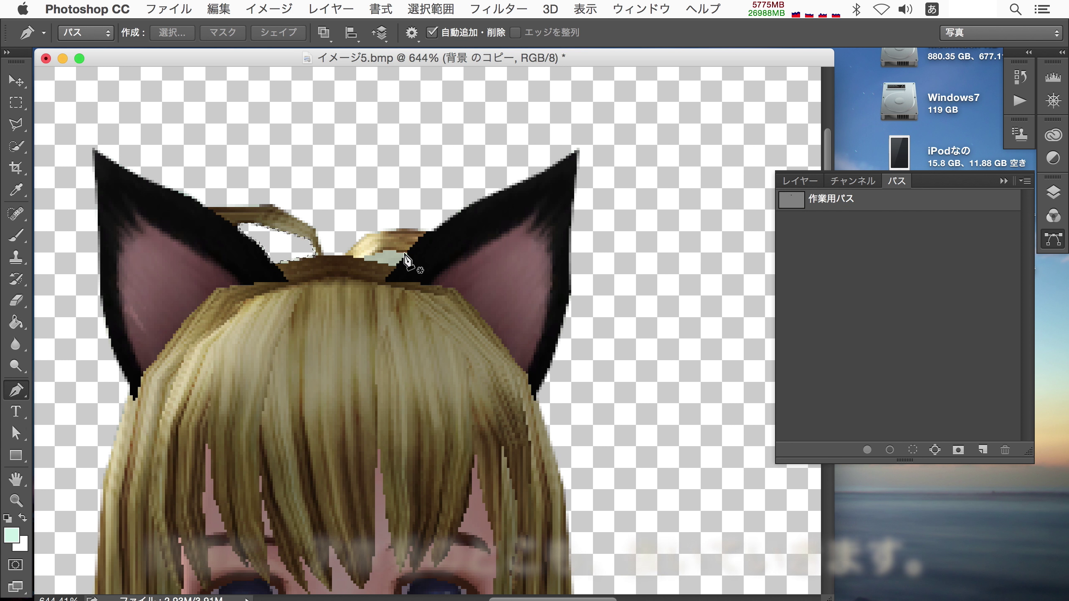
# - Outline the pale patch beside the right ear, load it as a selection, and view at actual size
pyautogui.click(364, 258)
pyautogui.click(394, 266)
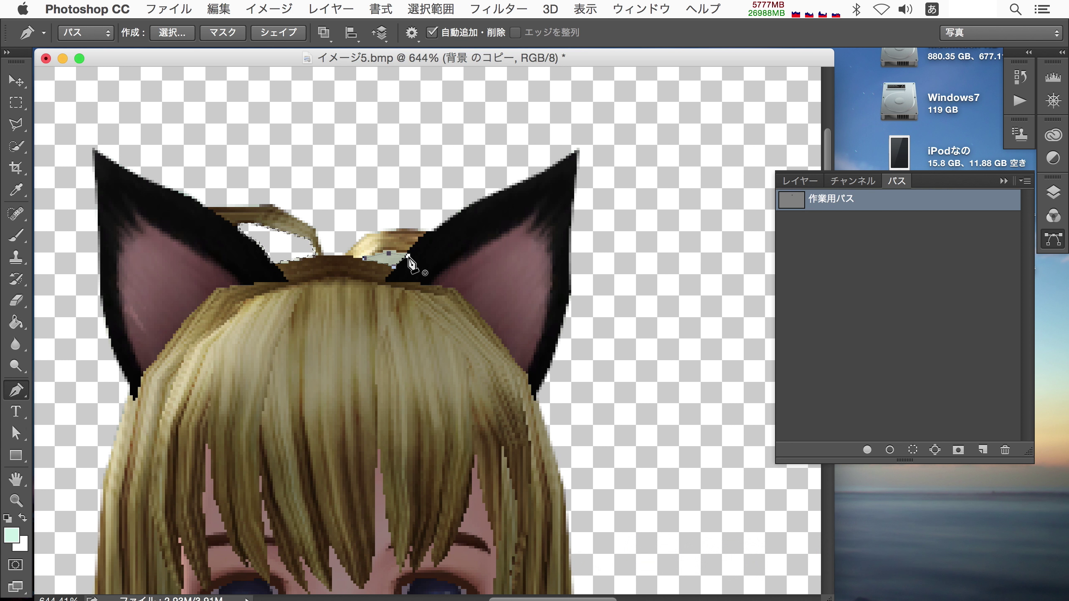
pyautogui.press('a')
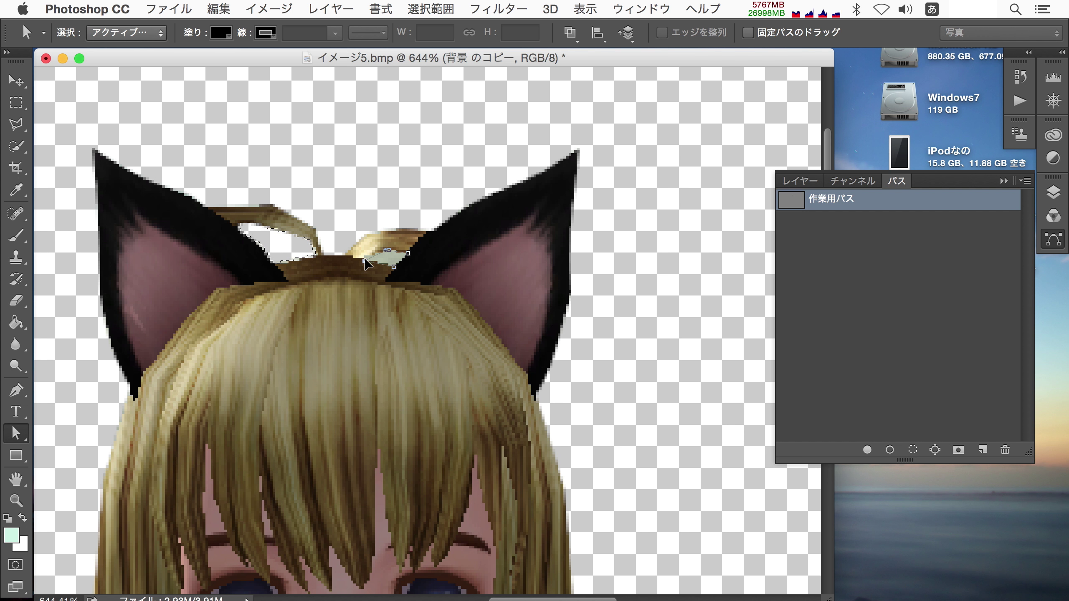
pyautogui.click(914, 451)
pyautogui.click(715, 292)
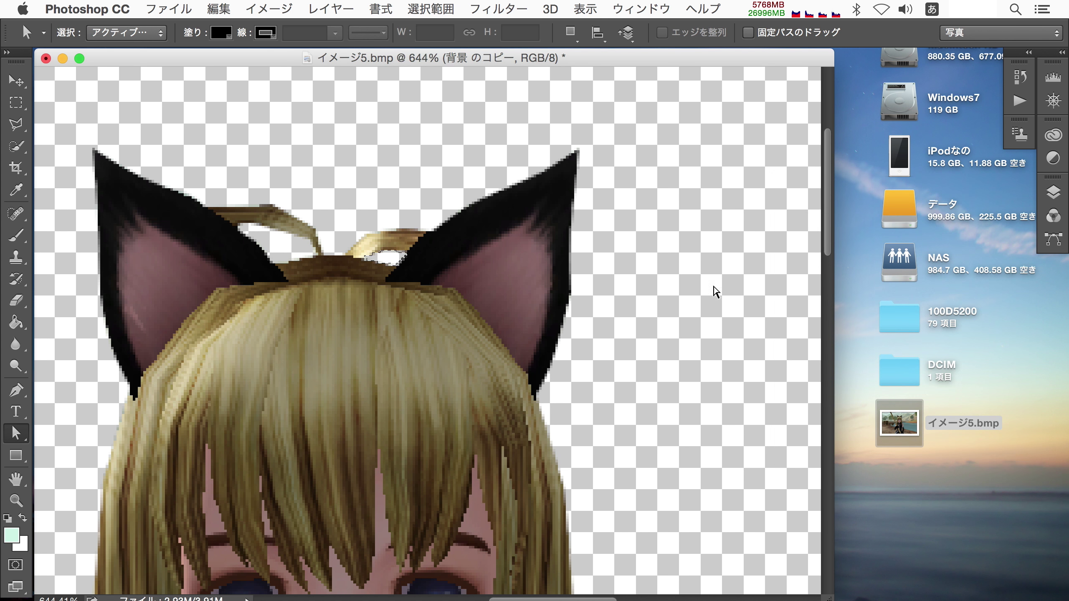
pyautogui.doubleClick(16, 501)
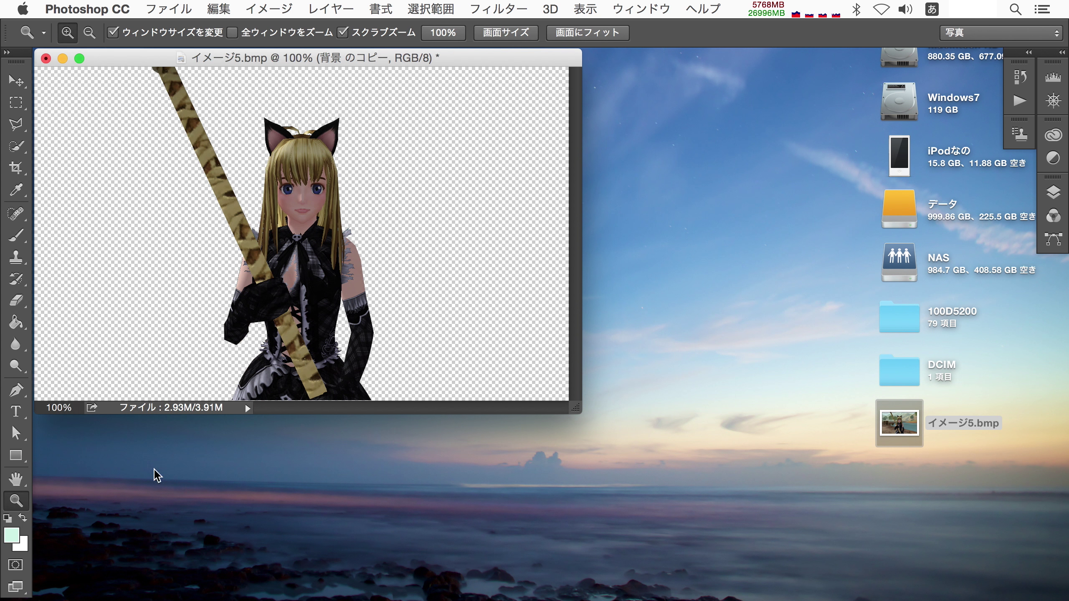
# - Zoom in on the character and set the Eraser tool to a 9 px diameter
pyautogui.click(291, 234)
pyautogui.click(487, 312)
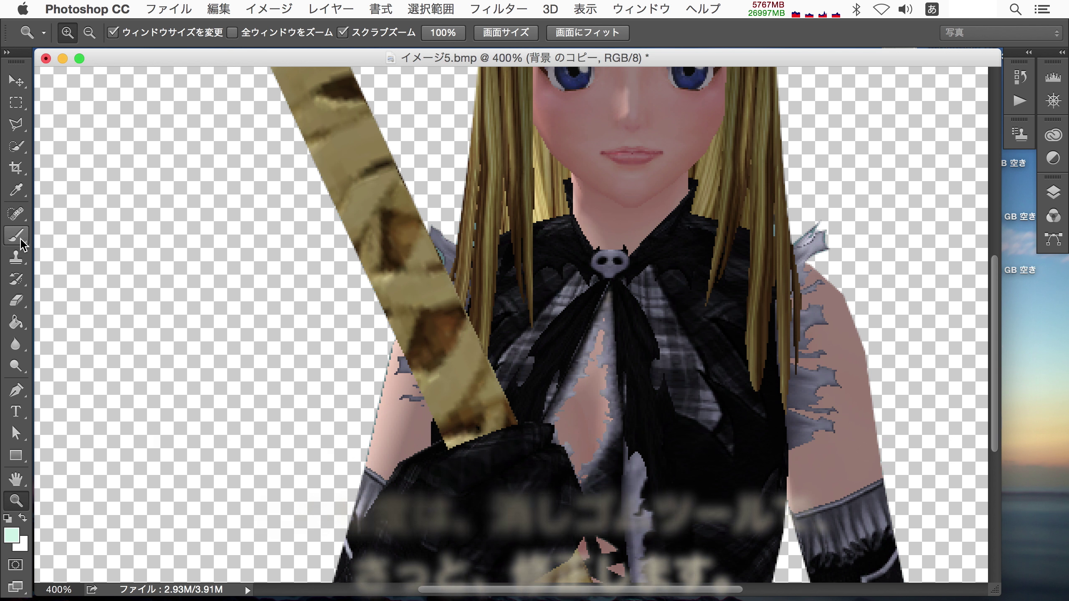
pyautogui.click(18, 301)
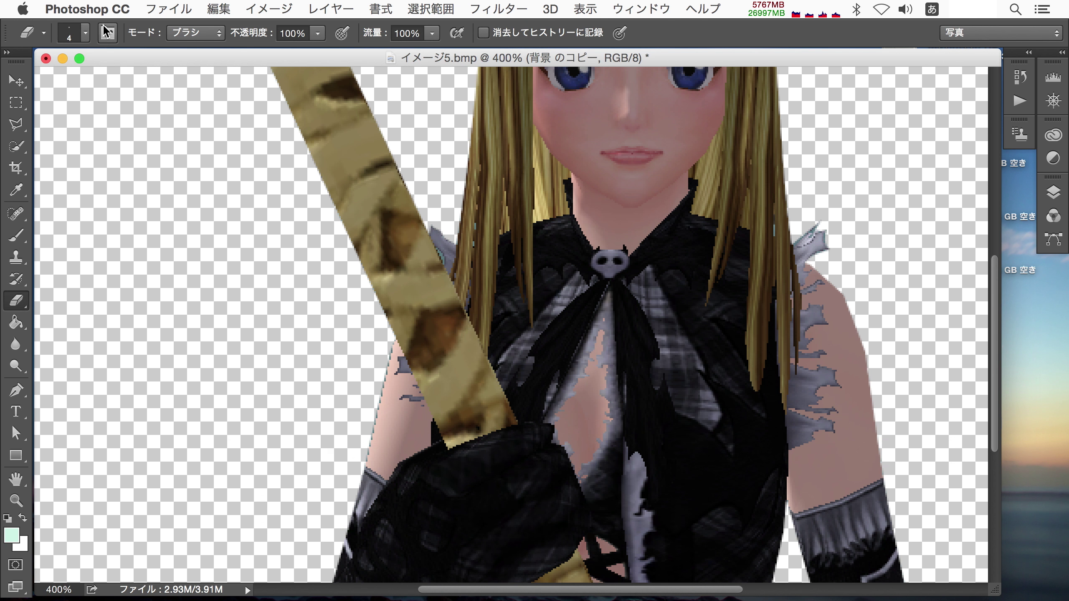
pyautogui.click(85, 33)
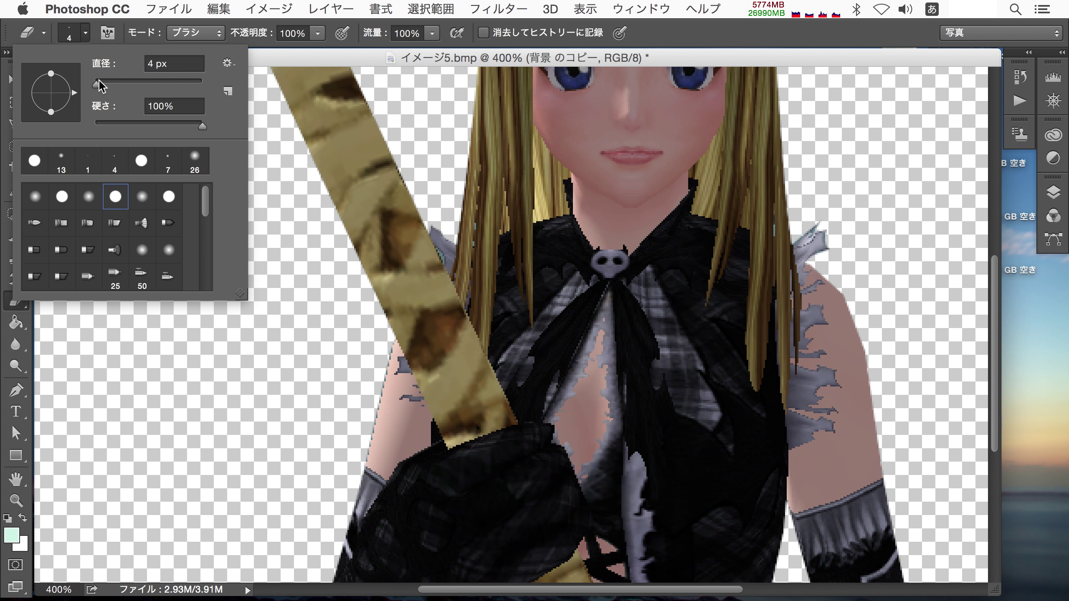
pyautogui.moveTo(99, 81); pyautogui.dragTo(100, 84)
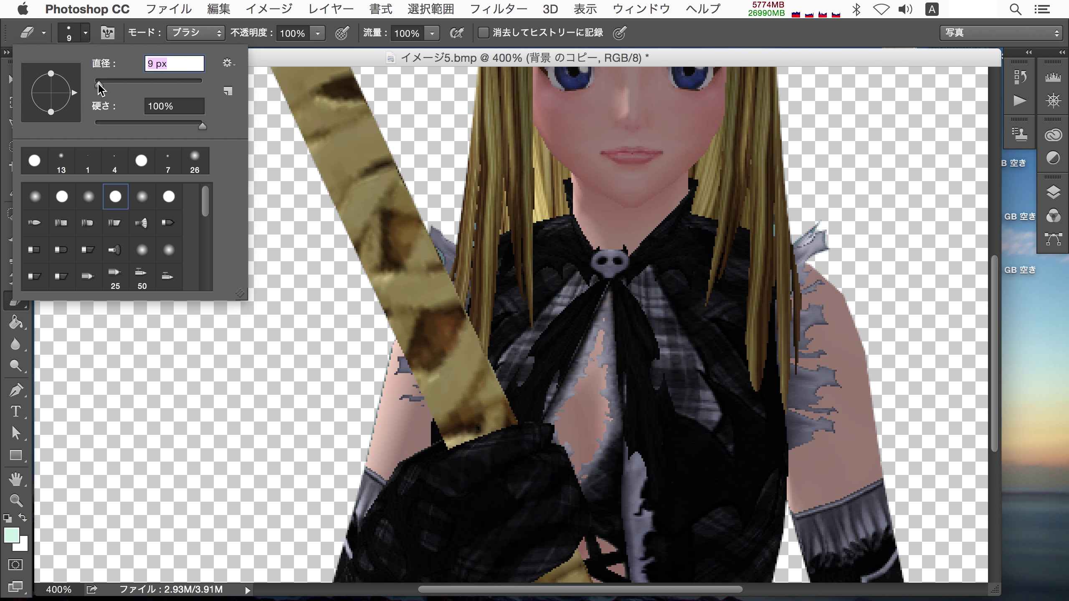
pyautogui.click(385, 339)
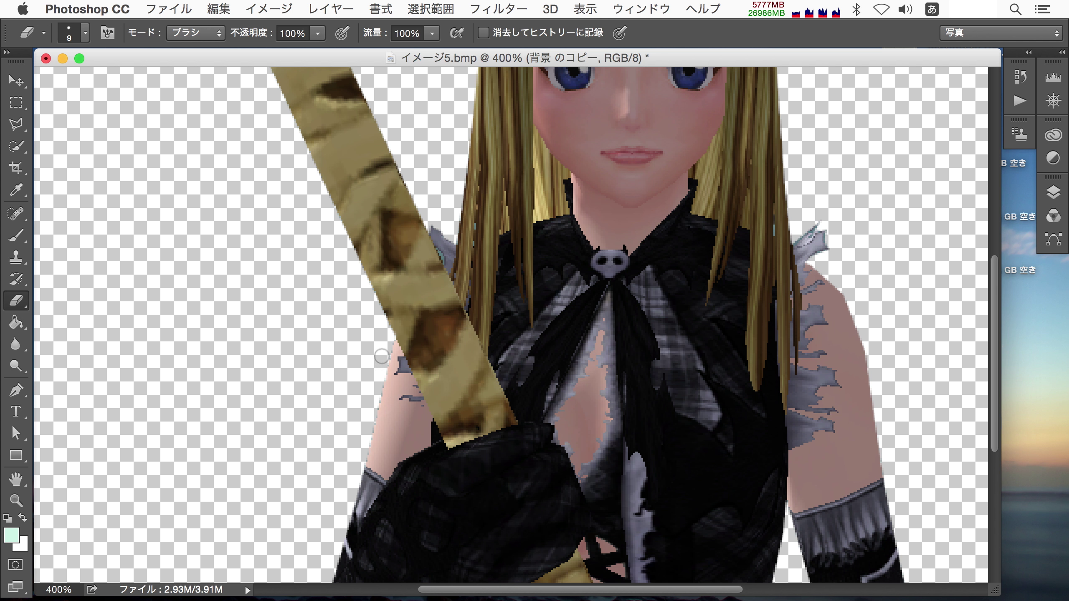
# - Pan around the zoomed view to check the right arm's edge for leftover dark fringe
pyautogui.scroll(10, 578, 229)
pyautogui.scroll(-2, 468, 310)
pyautogui.scroll(-10, 598, 341)
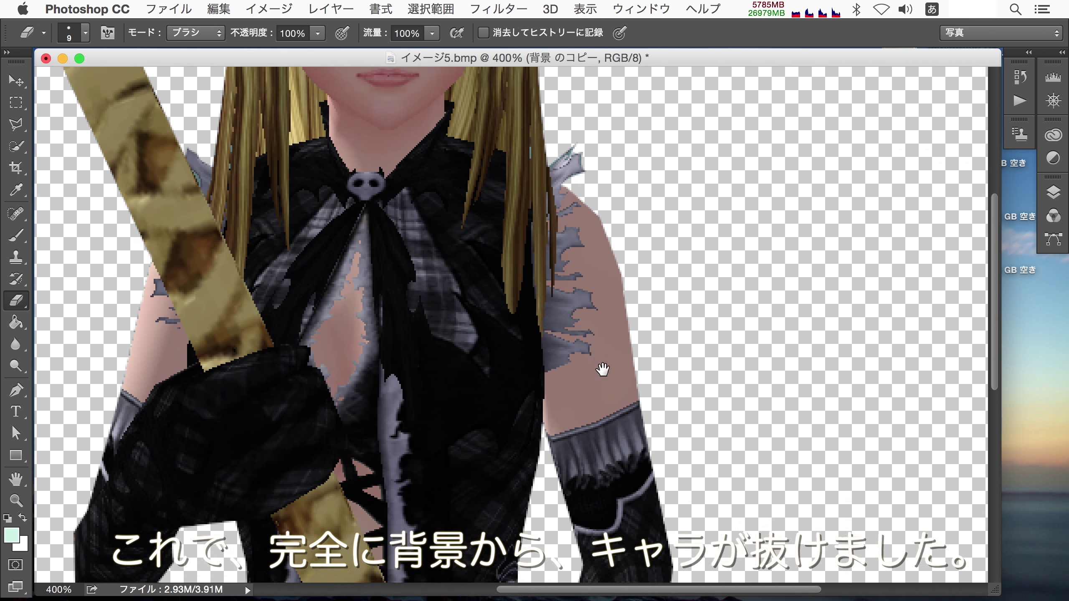
pyautogui.scroll(-10, 601, 370)
pyautogui.hscroll(-2, 662, 355)
pyautogui.scroll(6, 747, 342)
pyautogui.scroll(5, 627, 375)
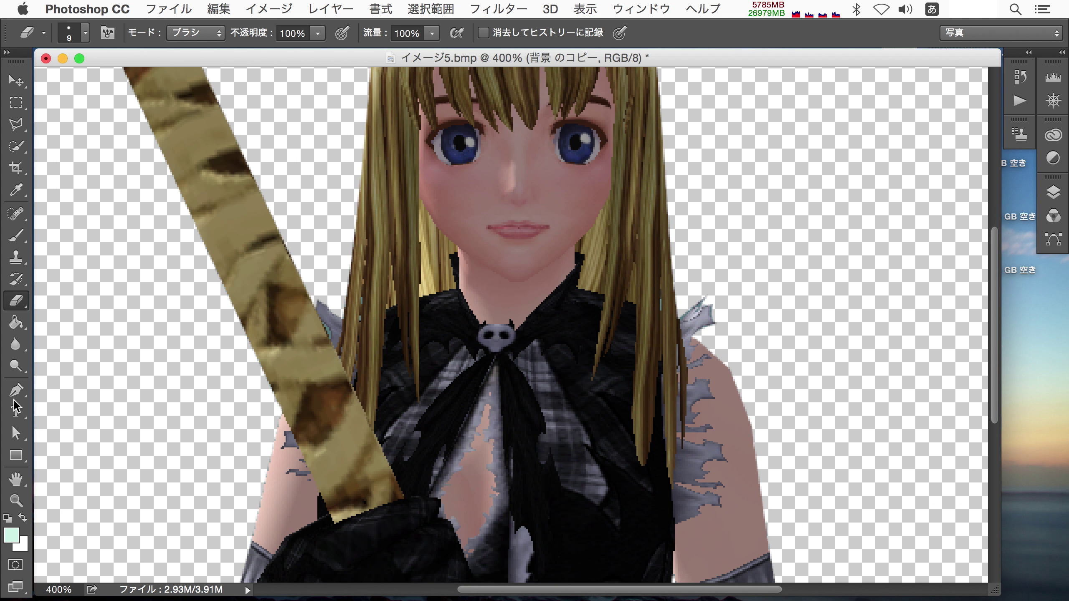
pyautogui.click(16, 501)
# - Save the cutout with Save As as the layered Photoshop file イメージ5.psd
pyautogui.doubleClick(16, 501)
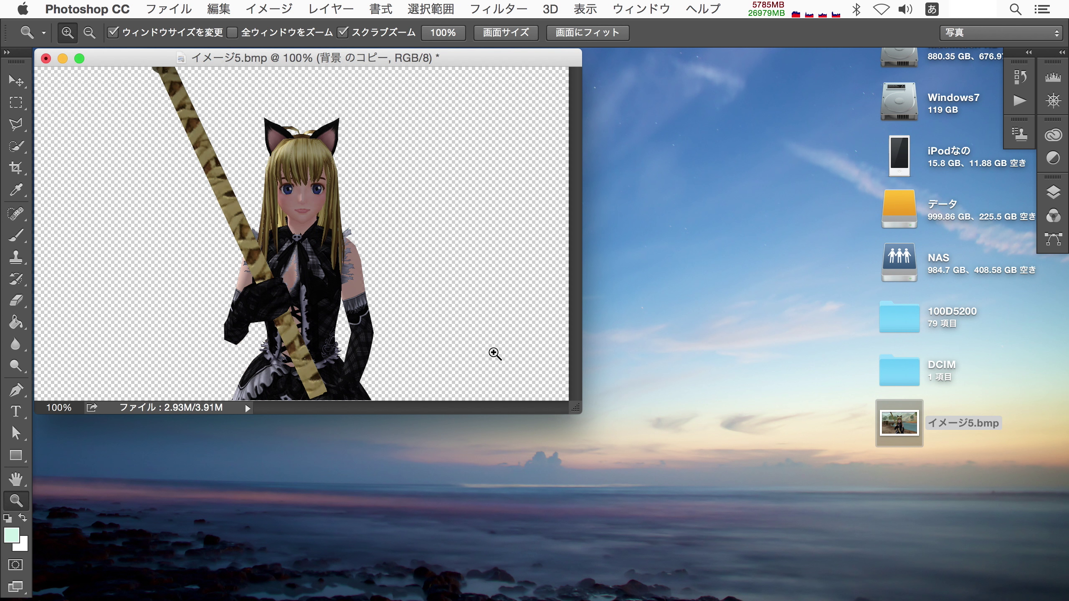
pyautogui.click(169, 9)
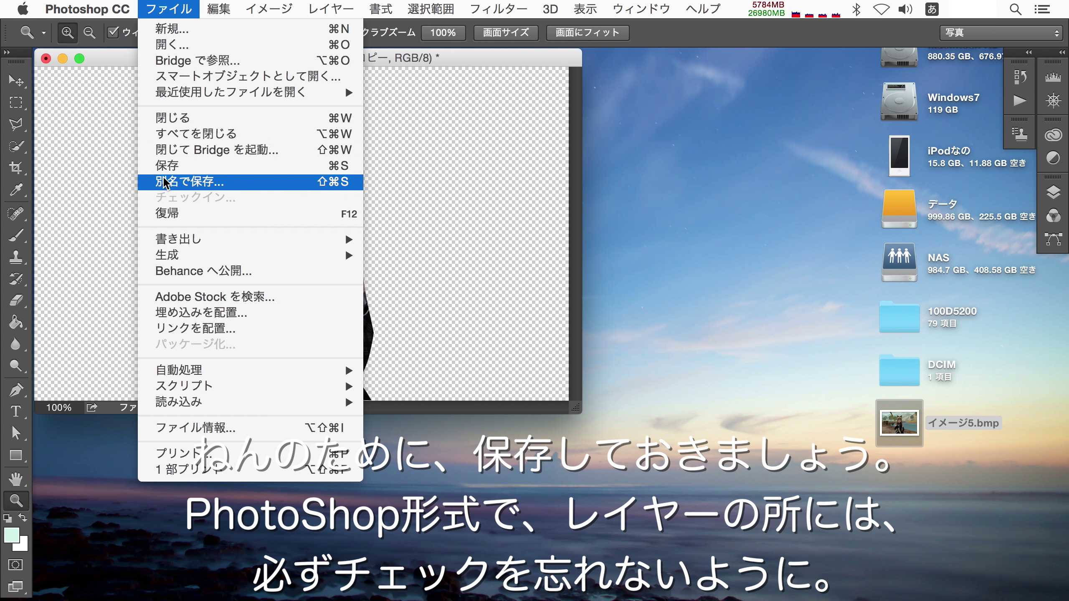
pyautogui.click(165, 181)
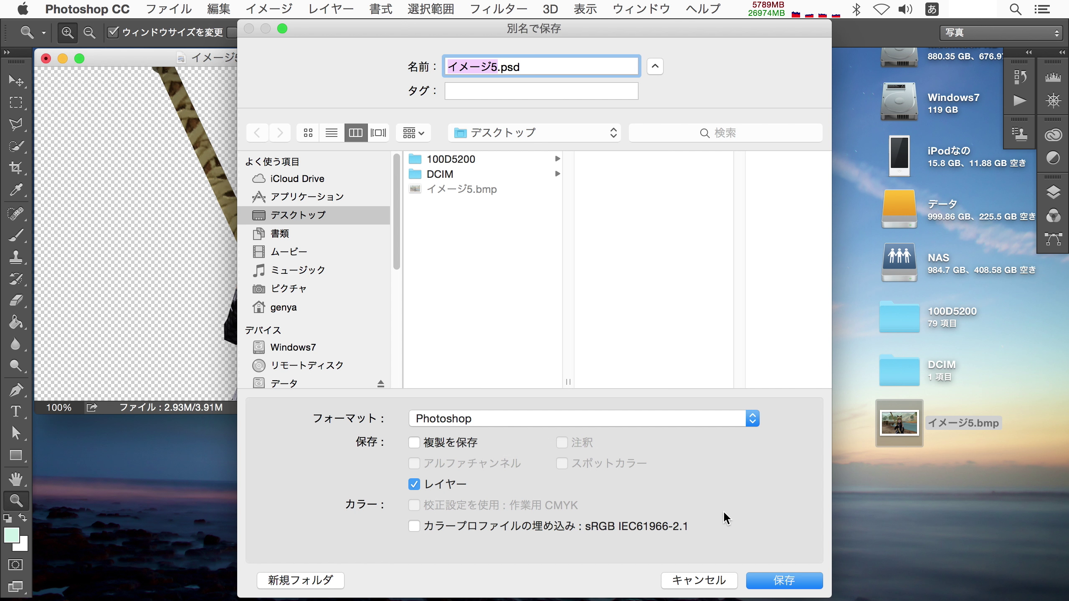
pyautogui.click(764, 584)
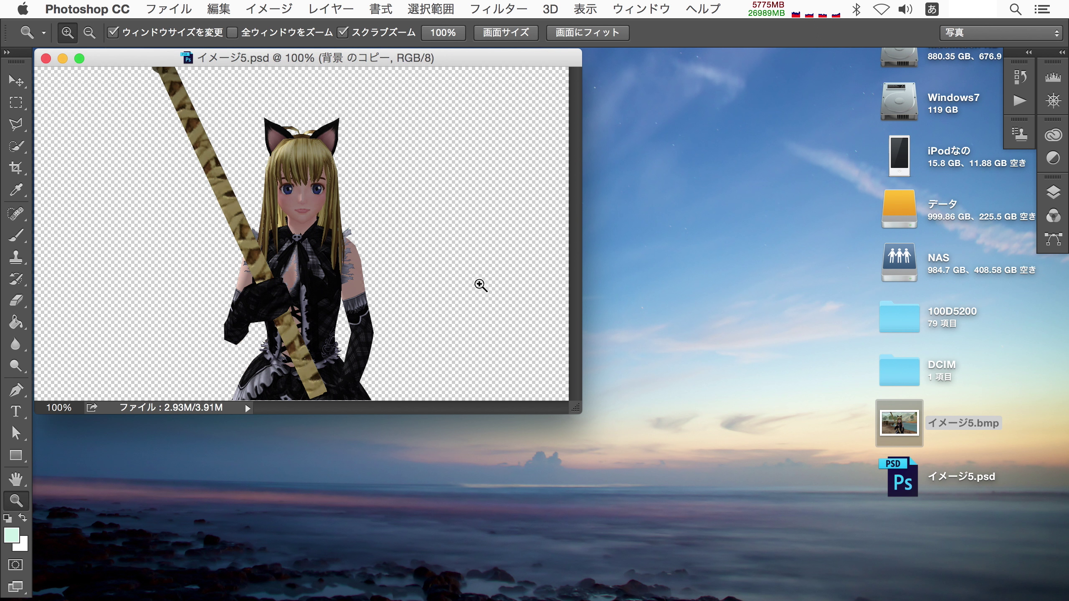
# - Crop to a 1:1 square tightly framing the girl's head and cat ears
pyautogui.click(16, 169)
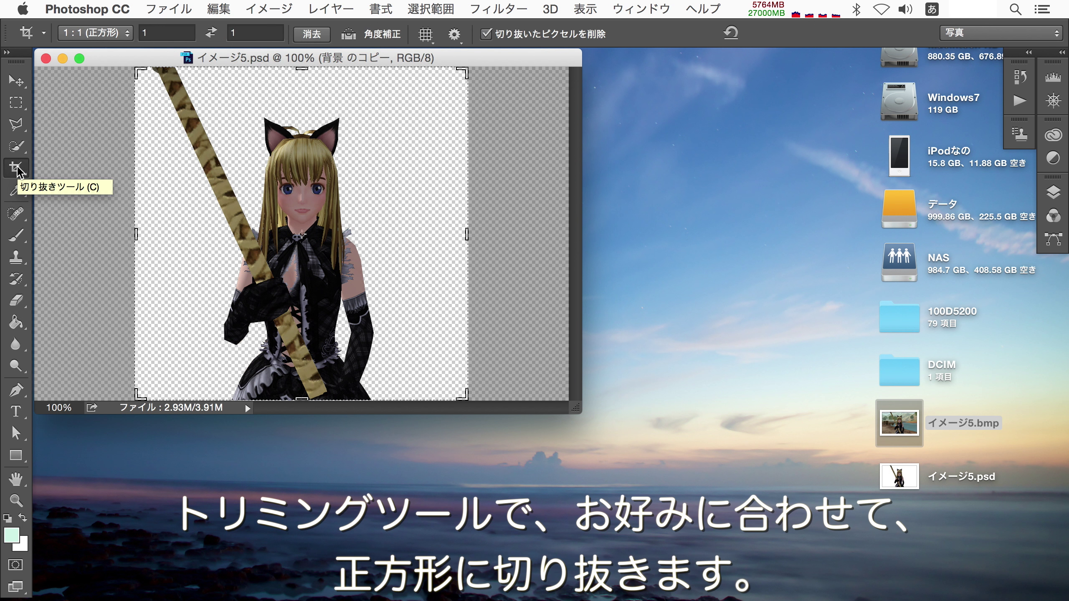
pyautogui.click(124, 34)
pyautogui.click(97, 67)
pyautogui.click(185, 34)
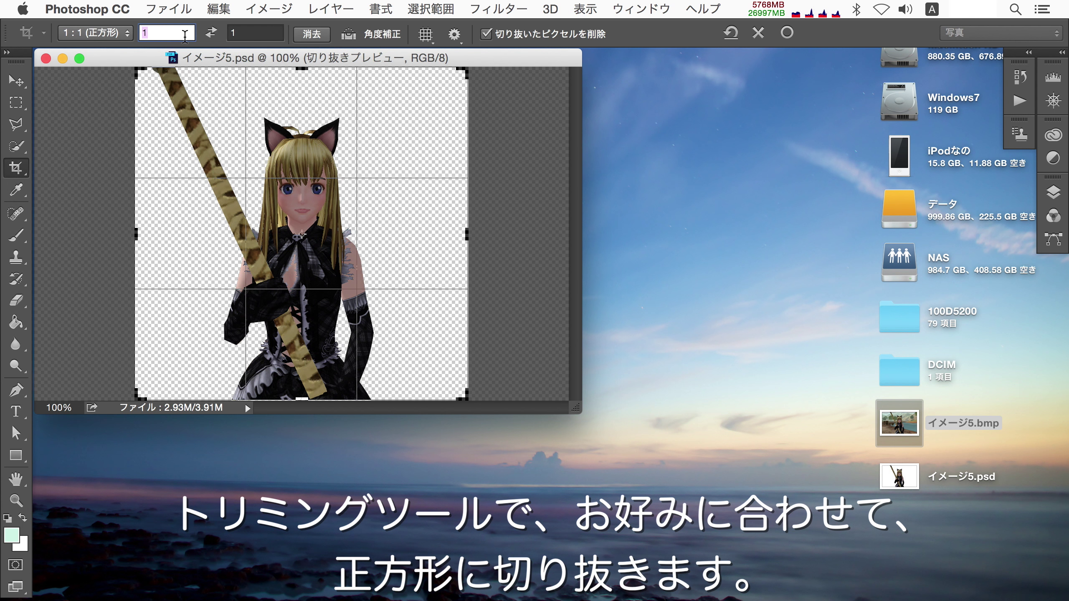
pyautogui.moveTo(136, 69); pyautogui.dragTo(253, 177)
pyautogui.moveTo(320, 236); pyautogui.dragTo(344, 252)
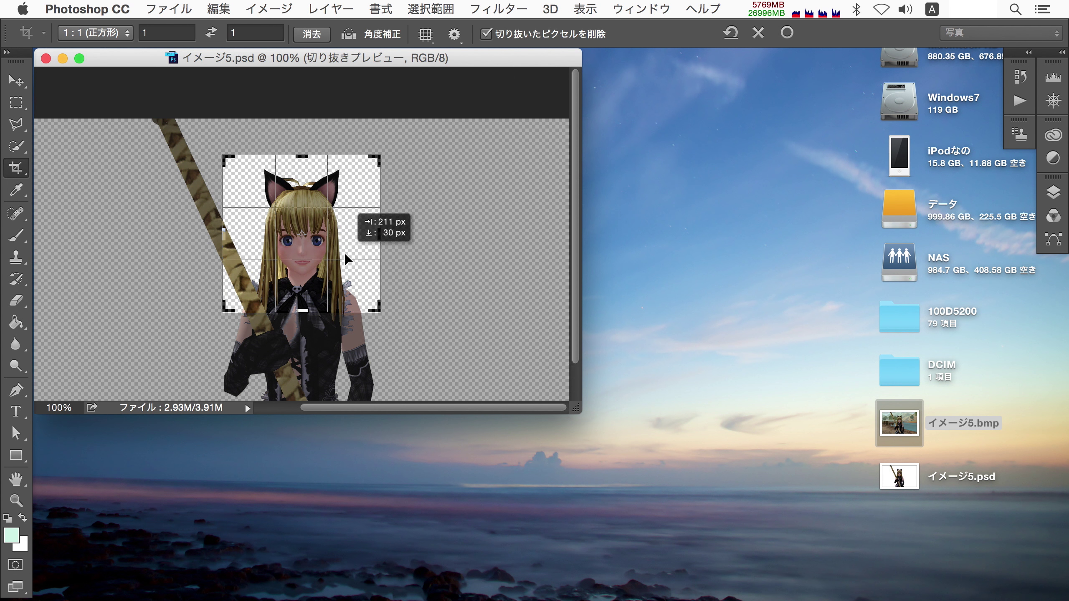
pyautogui.moveTo(380, 156); pyautogui.dragTo(369, 166)
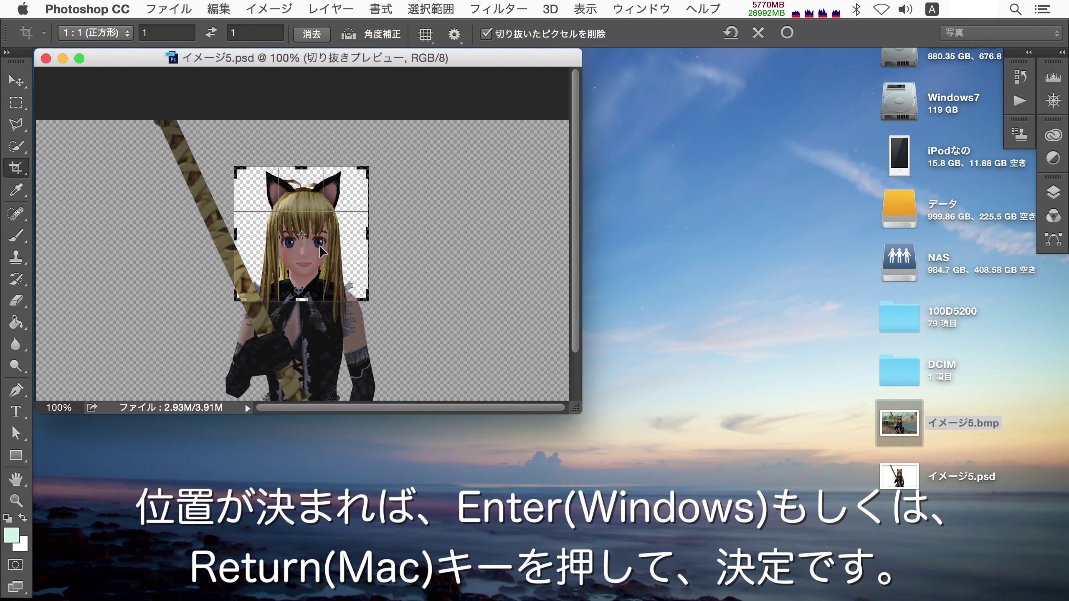
pyautogui.moveTo(319, 246); pyautogui.dragTo(319, 242)
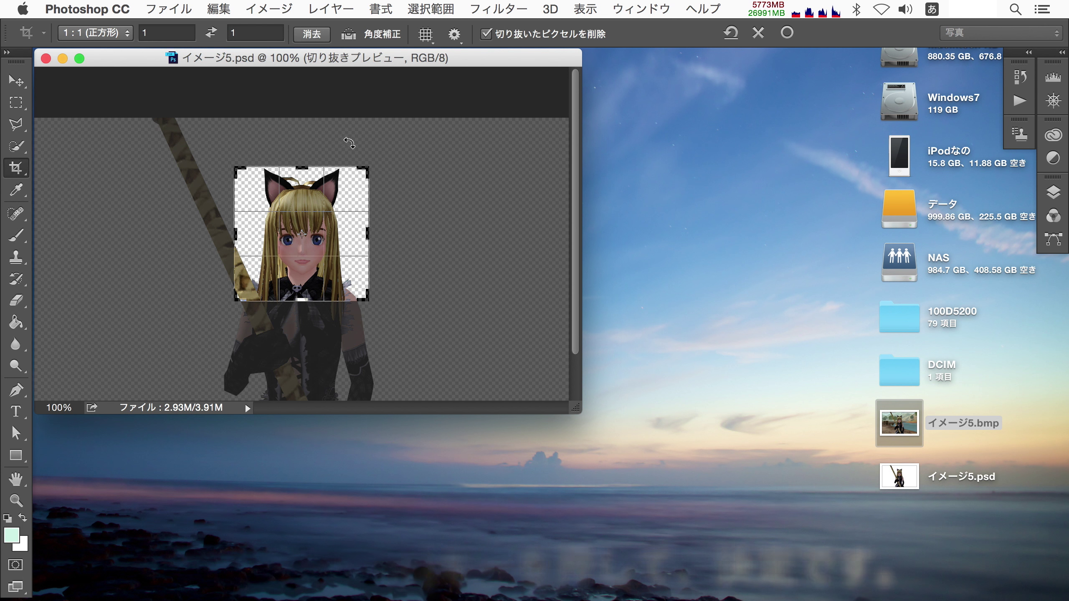
pyautogui.press('Return')
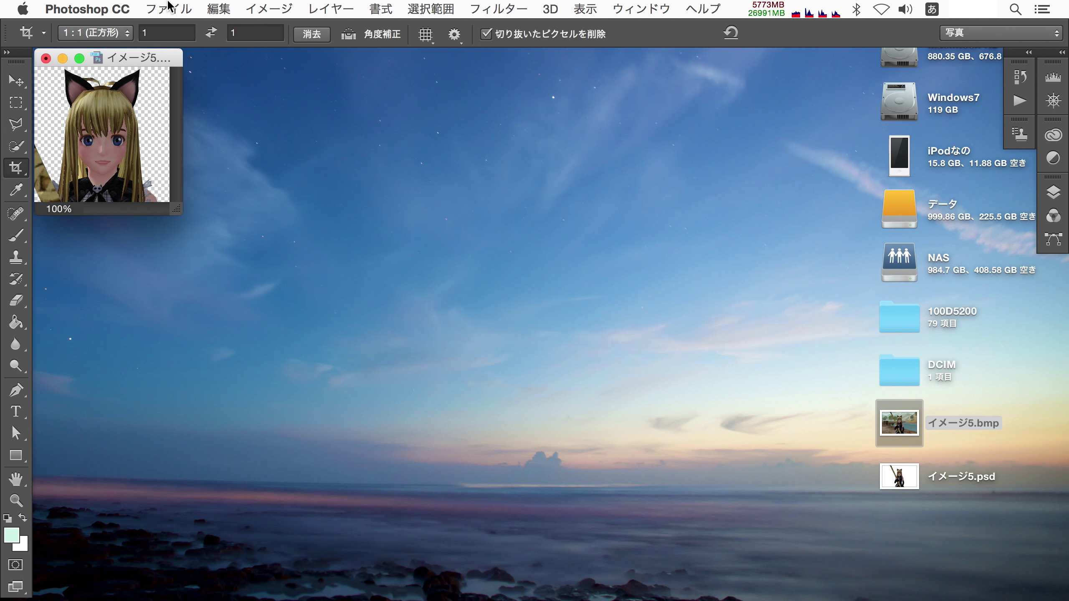
pyautogui.click(168, 6)
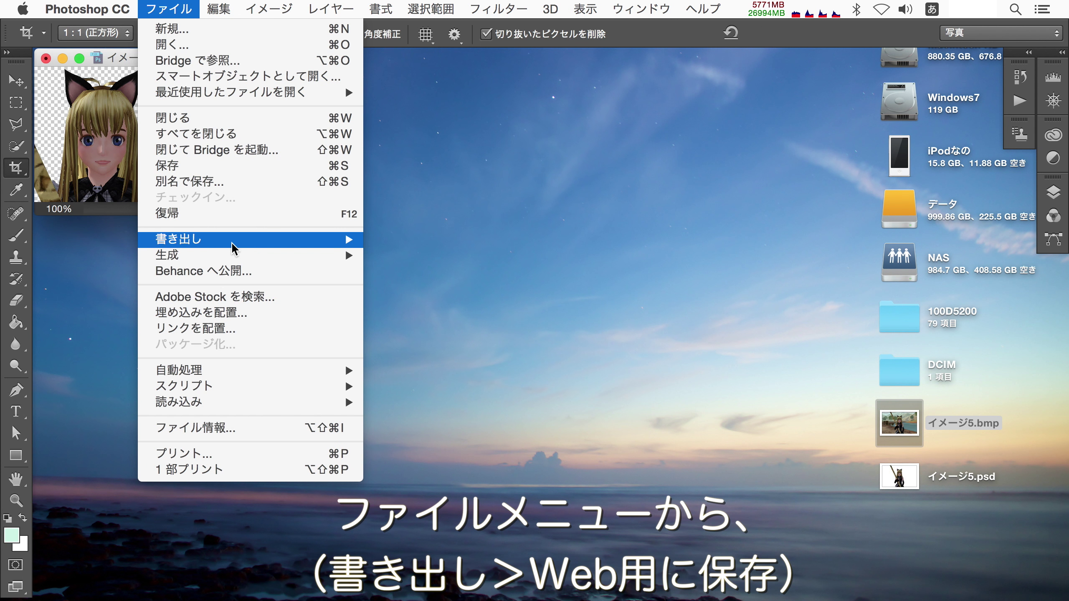
pyautogui.moveTo(178, 239)
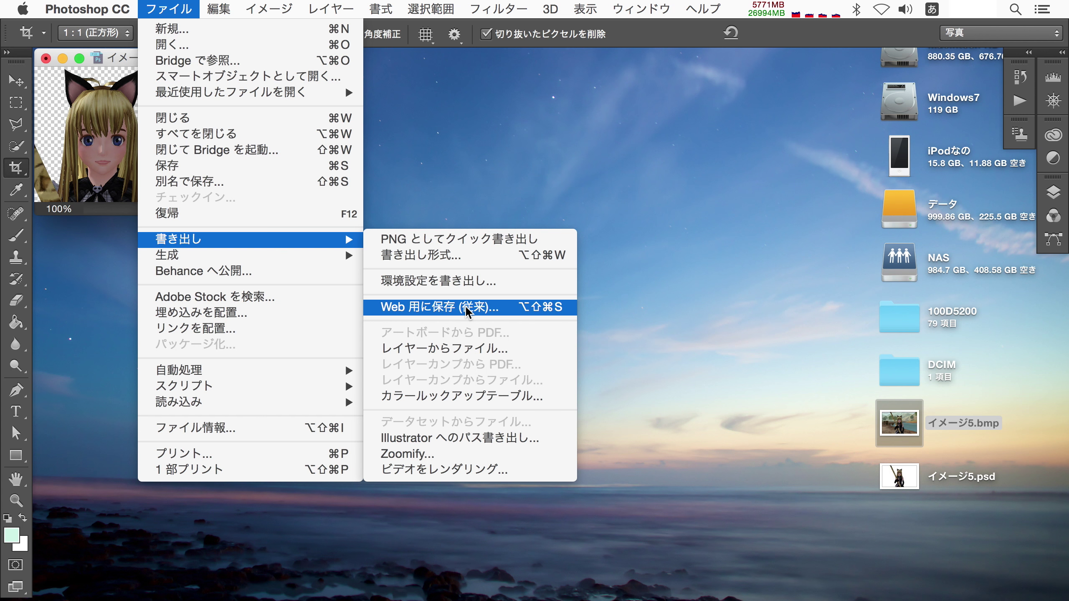
# - Export the square crop via Save for Web as a transparent PNG-24 named f.png on the Desktop
pyautogui.click(462, 317)
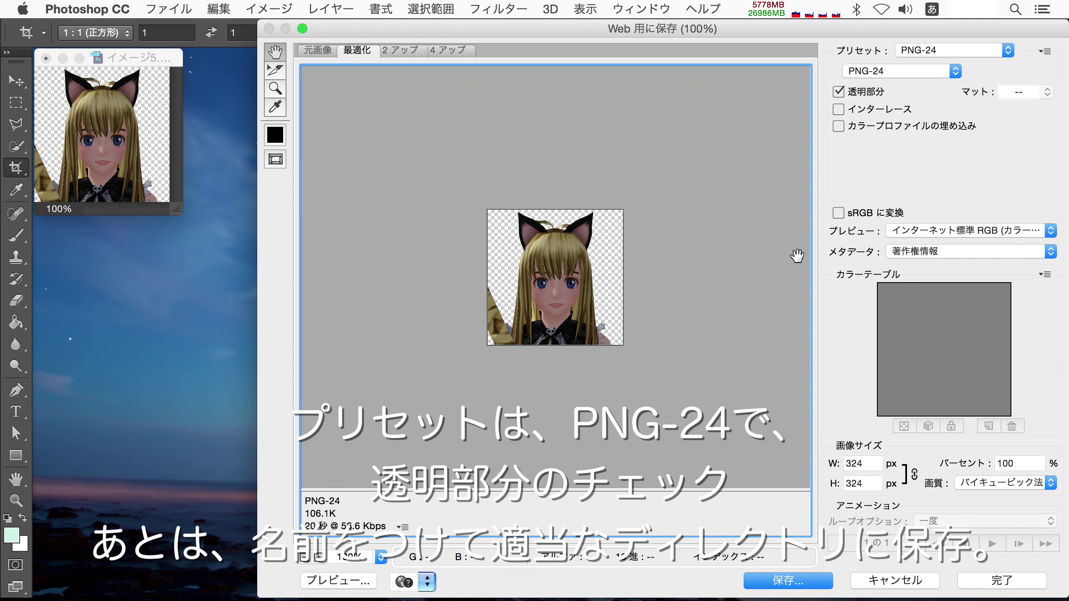
pyautogui.click(890, 71)
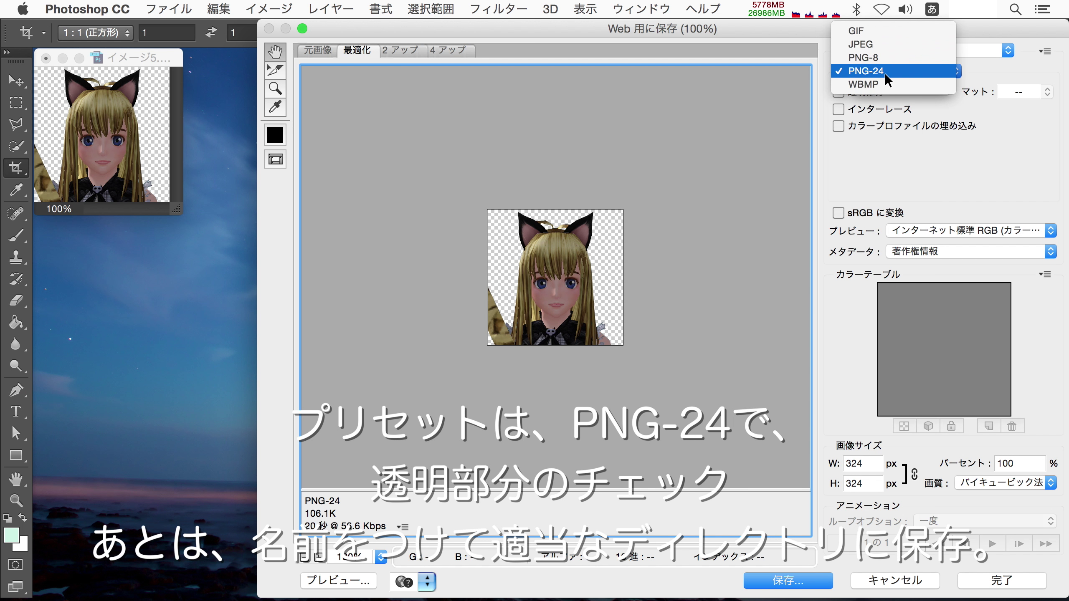
pyautogui.click(884, 73)
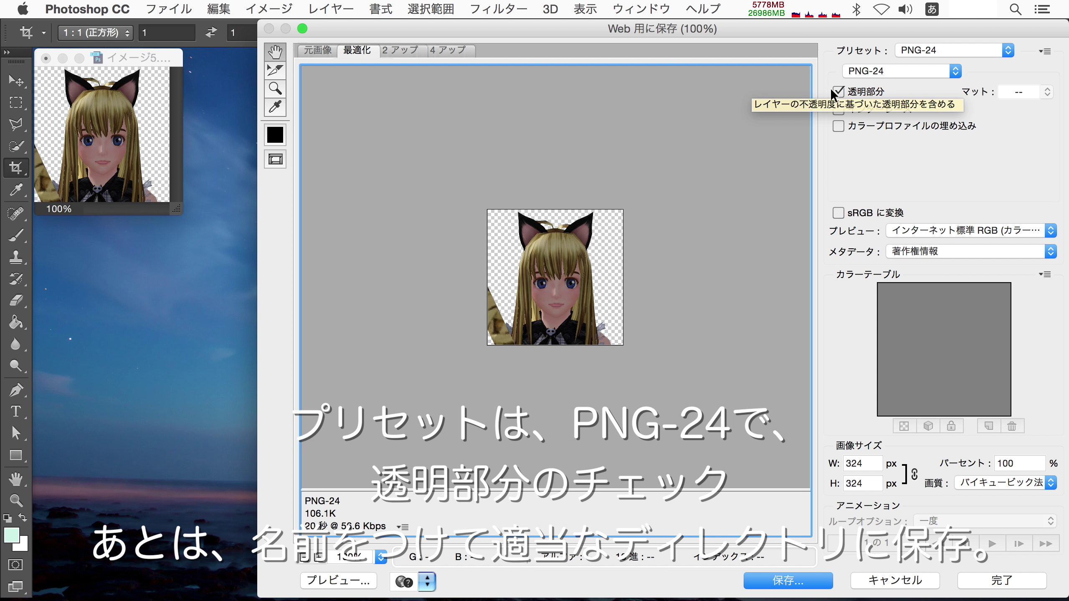
pyautogui.click(842, 90)
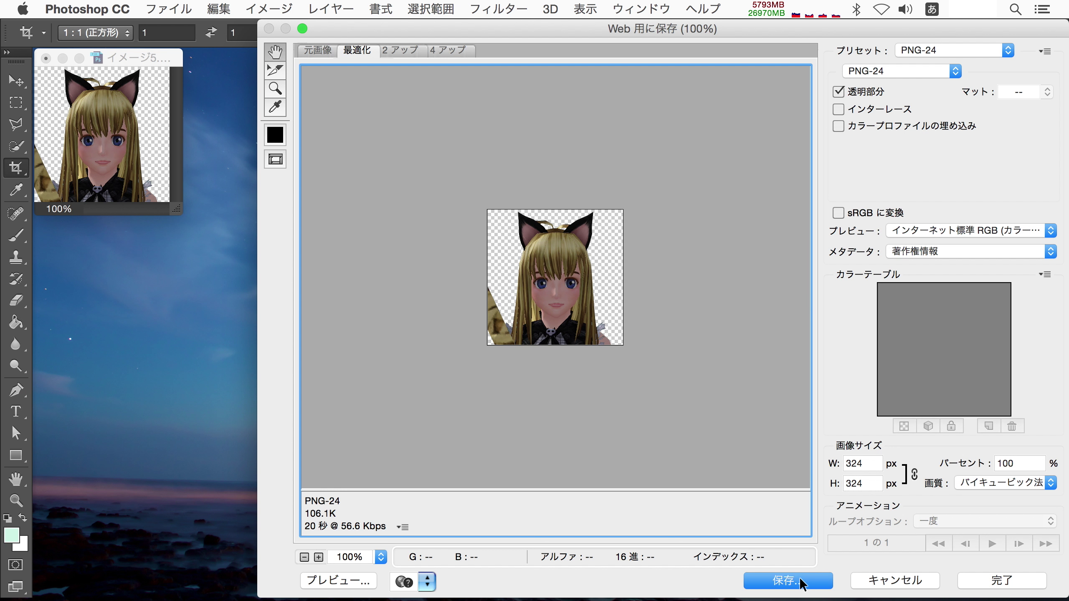
pyautogui.click(791, 588)
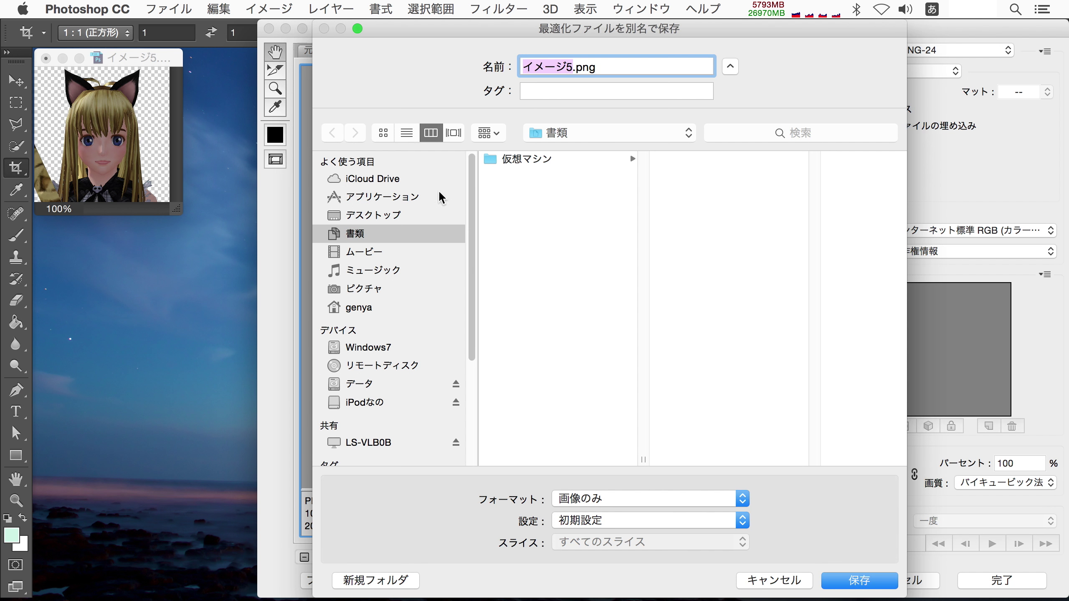
pyautogui.click(390, 218)
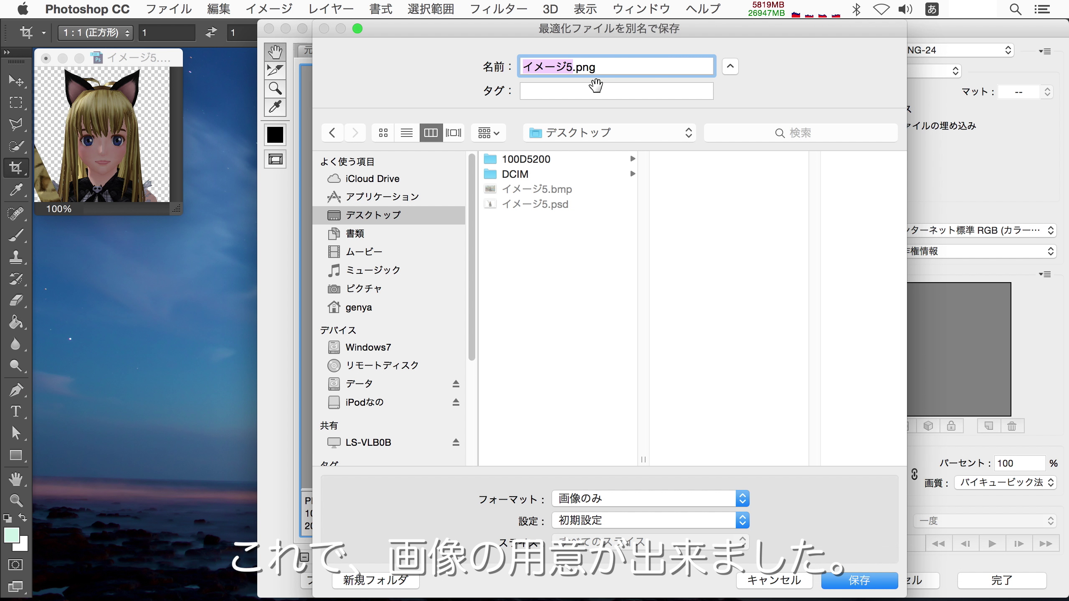
pyautogui.write('f')
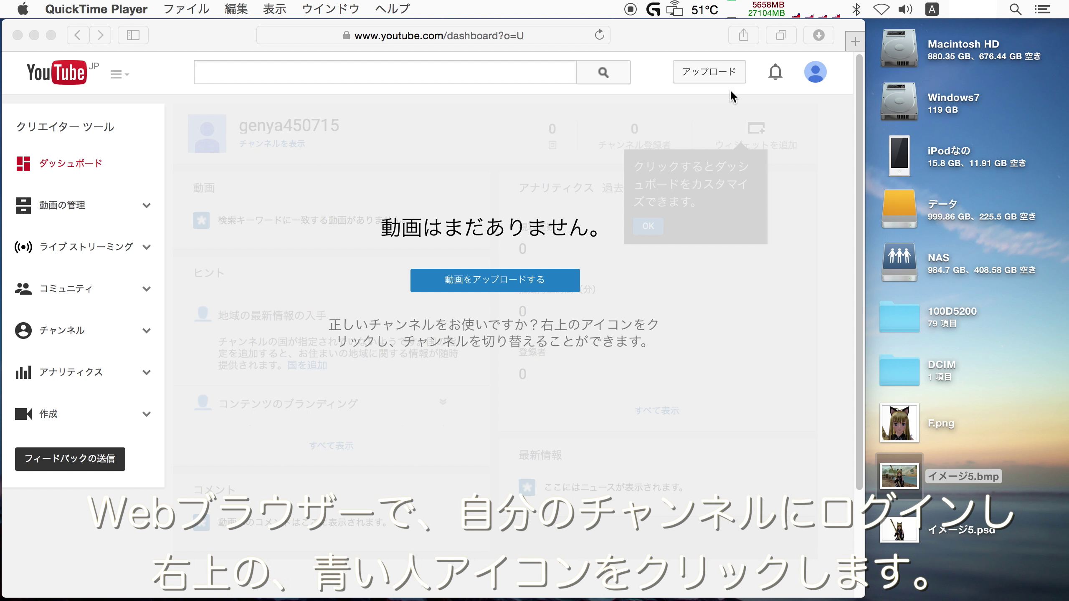
# - Go through the account menu and settings to the channel's ブランディング page and open the watermark upload
pyautogui.click(818, 70)
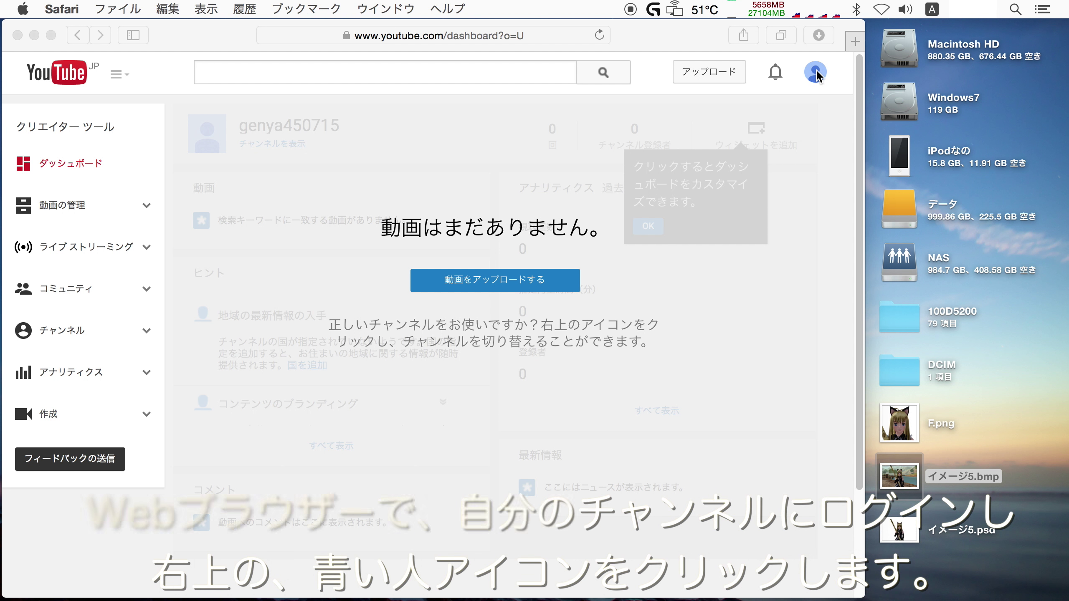
pyautogui.click(817, 71)
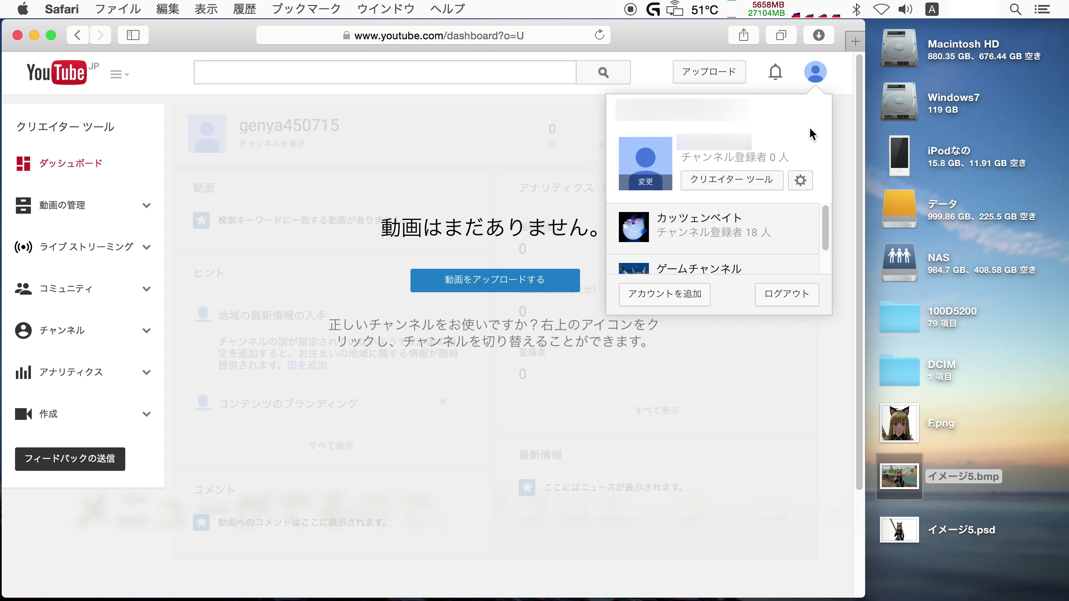
pyautogui.click(802, 181)
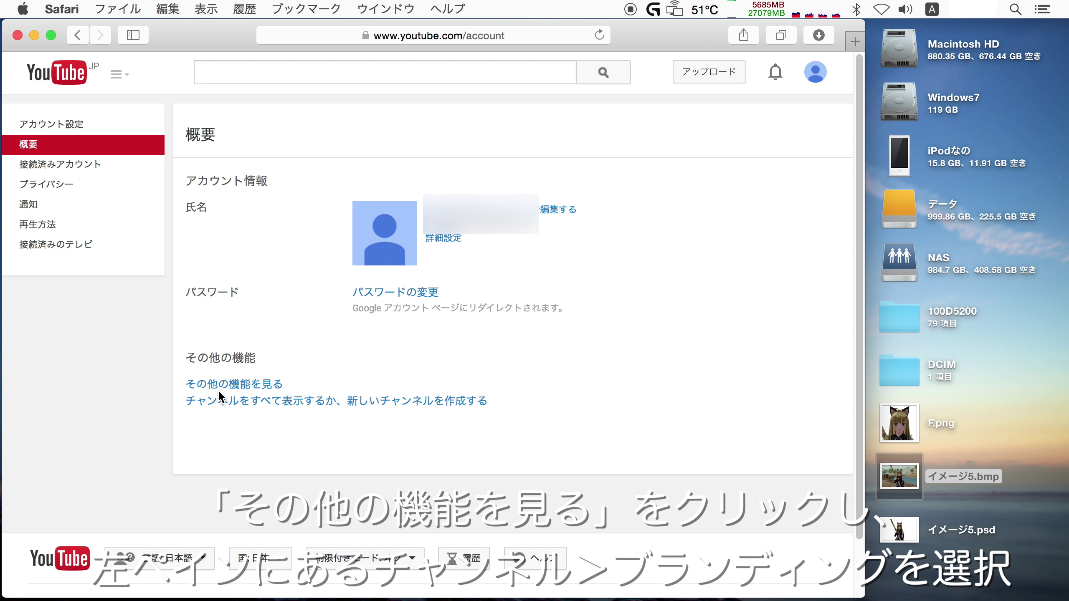
pyautogui.click(242, 389)
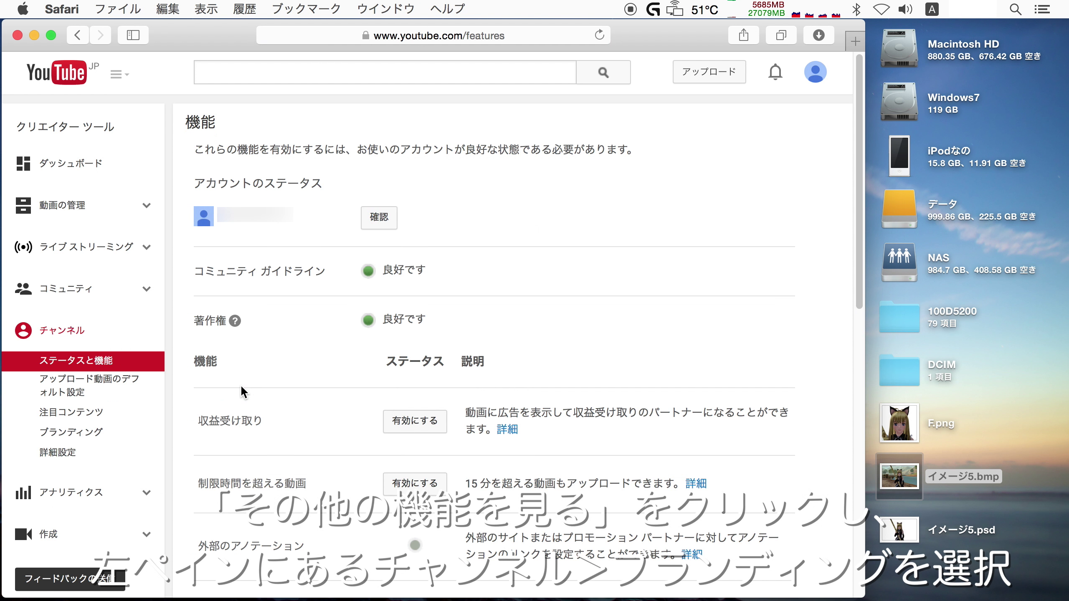
pyautogui.click(78, 434)
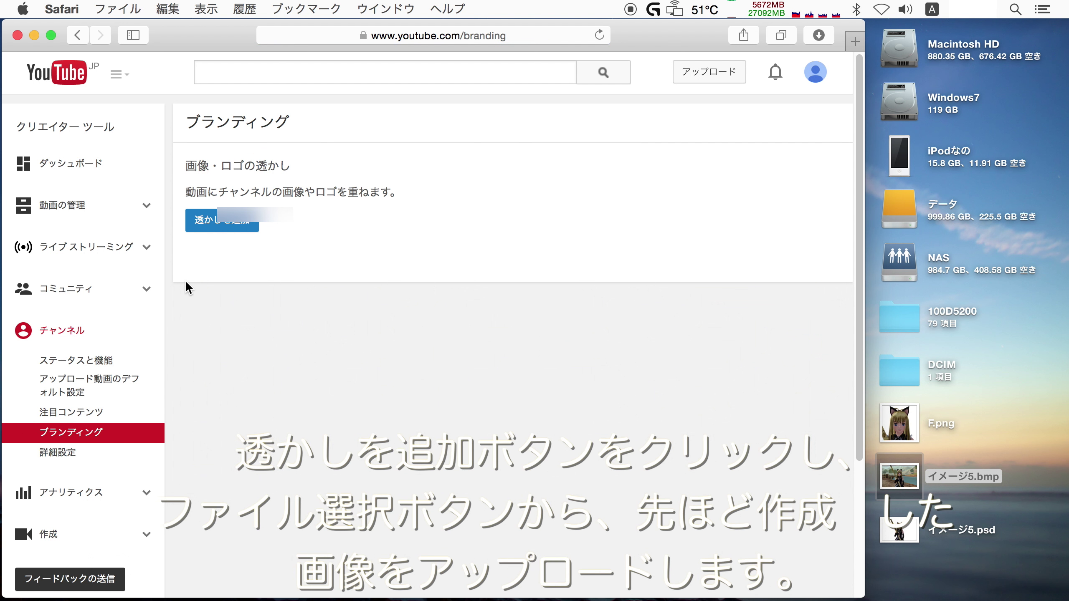
pyautogui.click(218, 225)
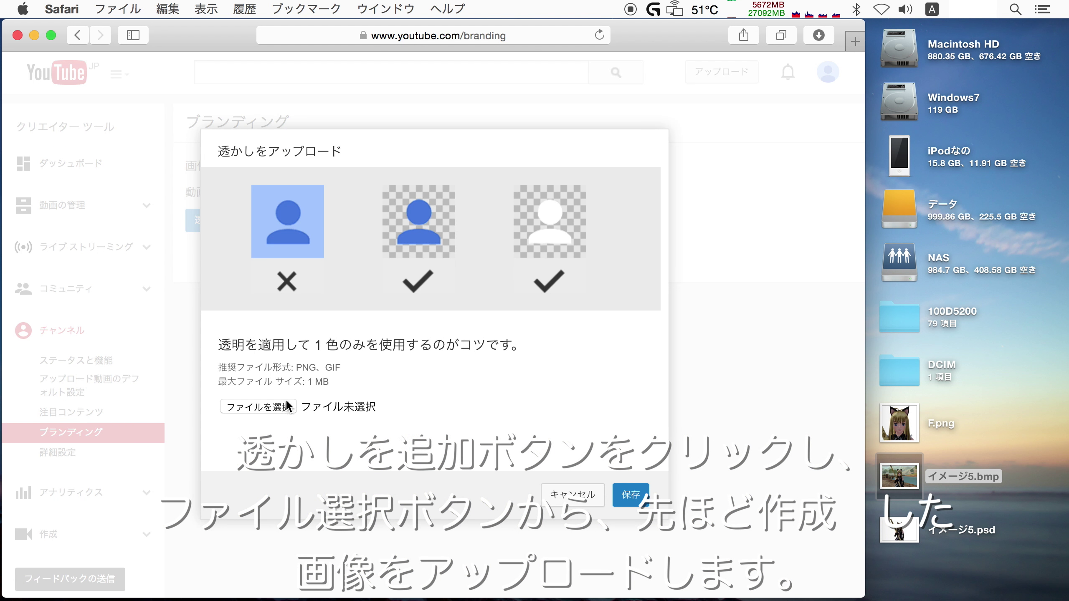
# - Choose F.png from the Desktop as the watermark image and save it to the channel
pyautogui.click(272, 406)
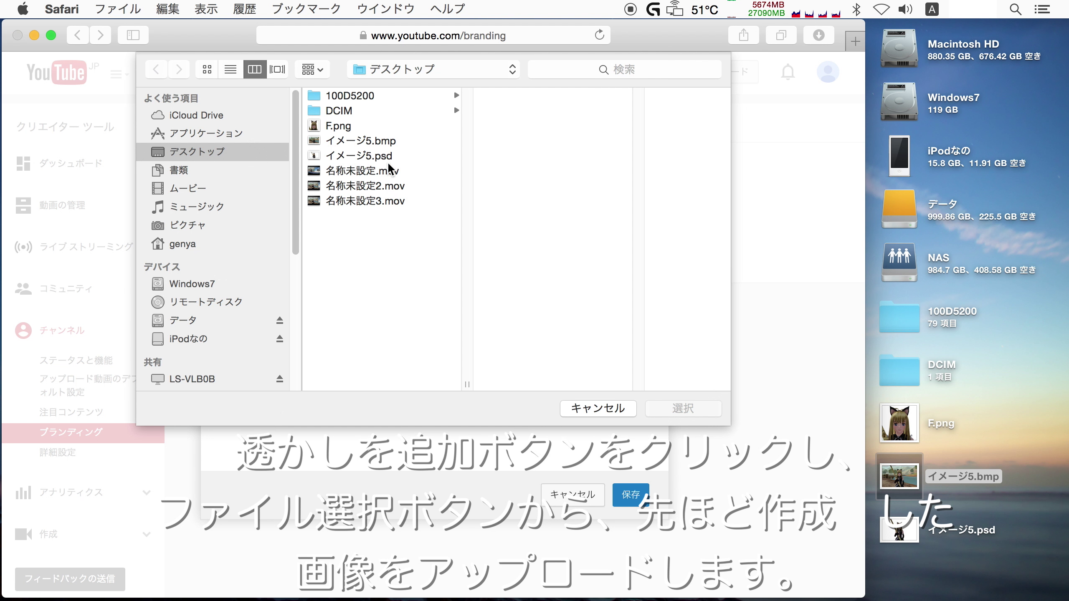
pyautogui.click(329, 128)
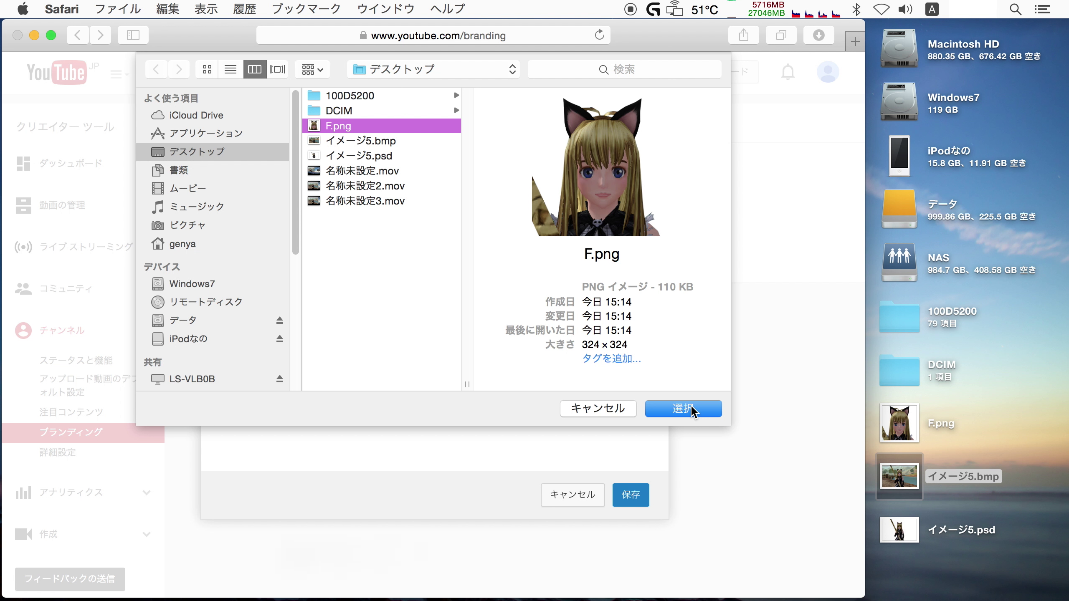
pyautogui.click(693, 410)
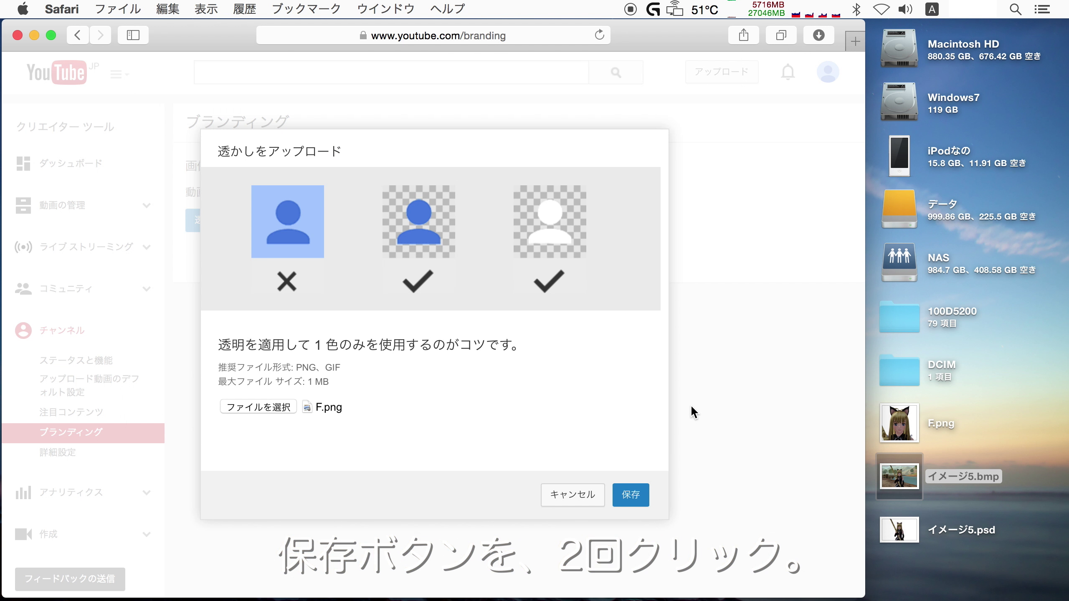
pyautogui.click(630, 500)
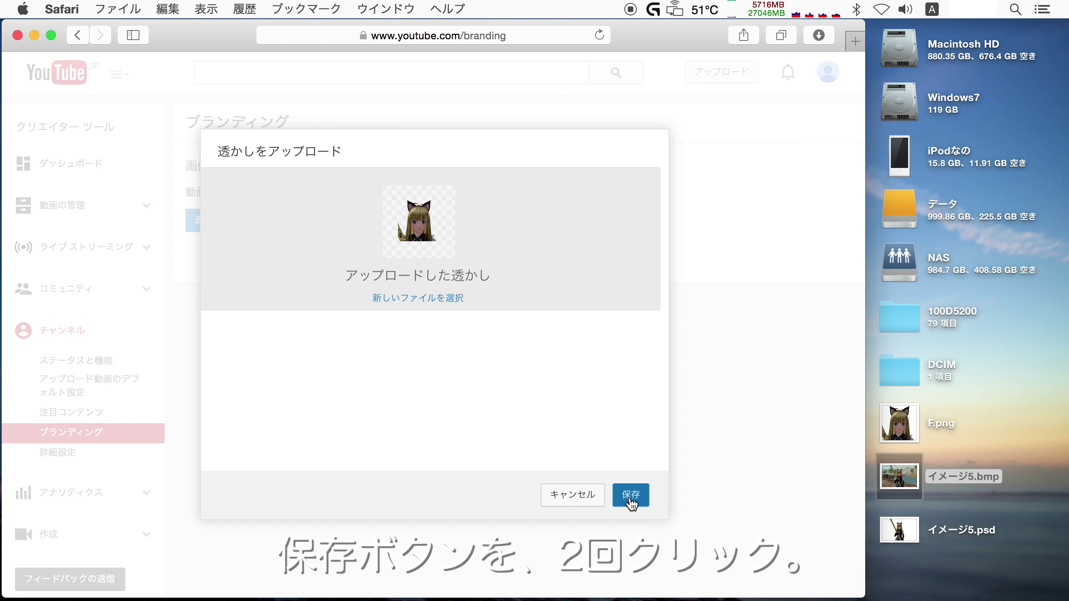
pyautogui.click(631, 501)
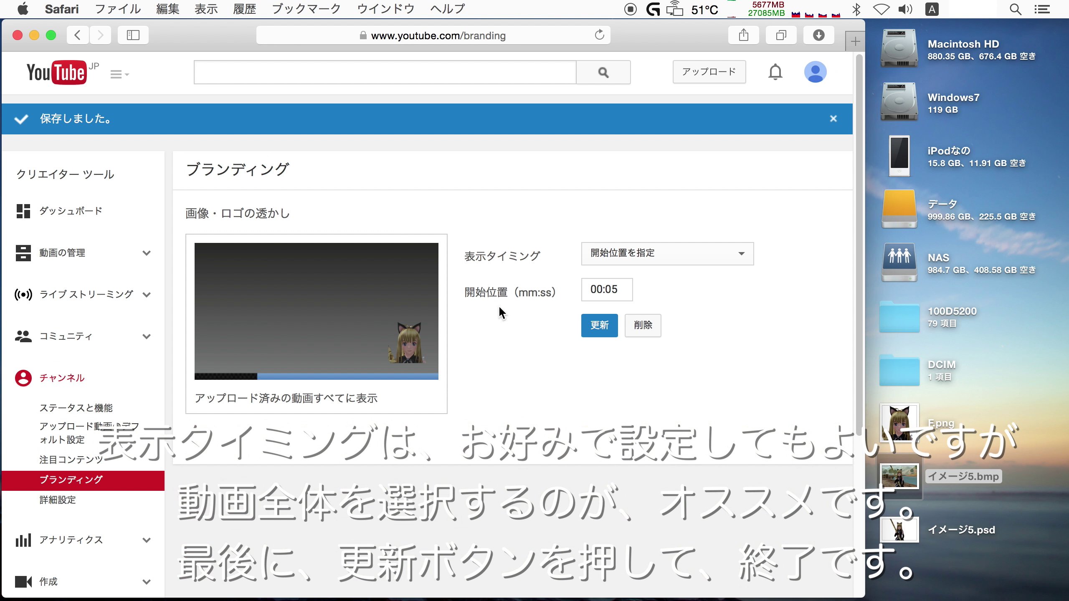
# - Set the watermark's 表示タイミング to 動画全体 (entire video) and save with 更新
pyautogui.click(616, 256)
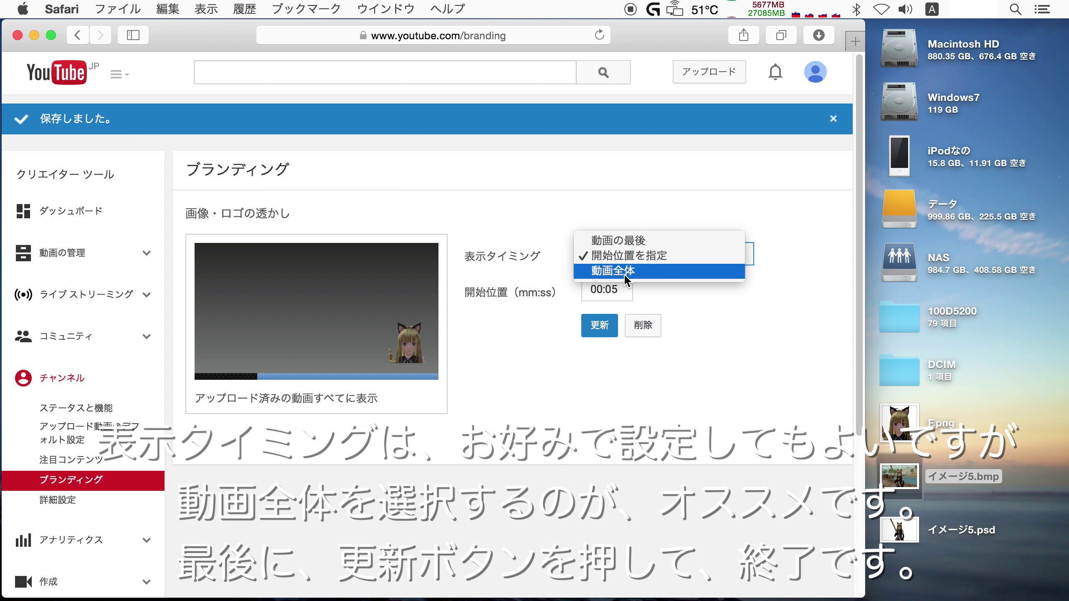
pyautogui.click(624, 272)
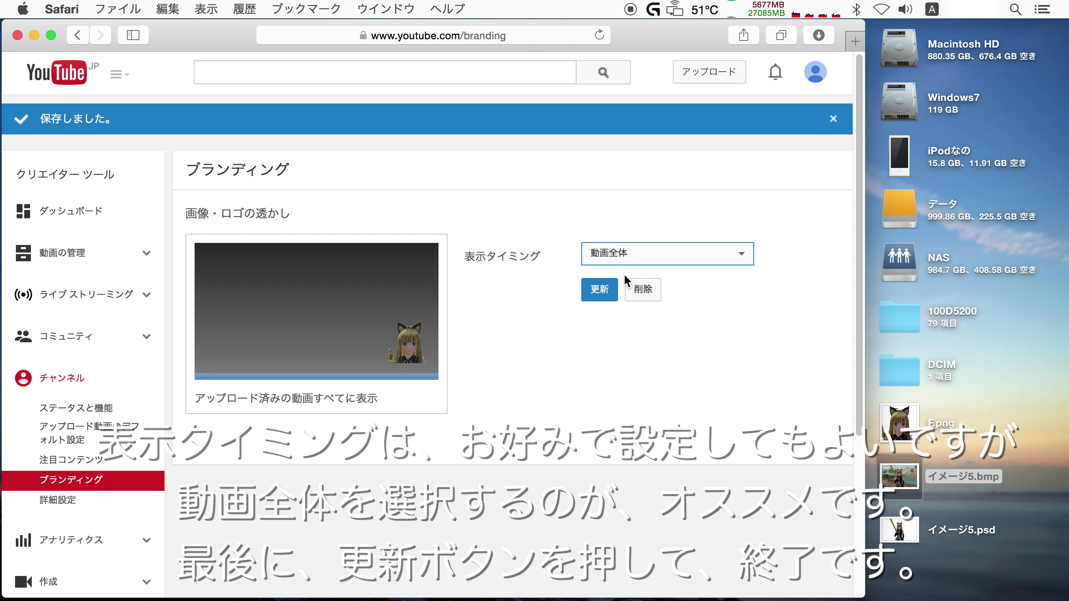
pyautogui.click(608, 300)
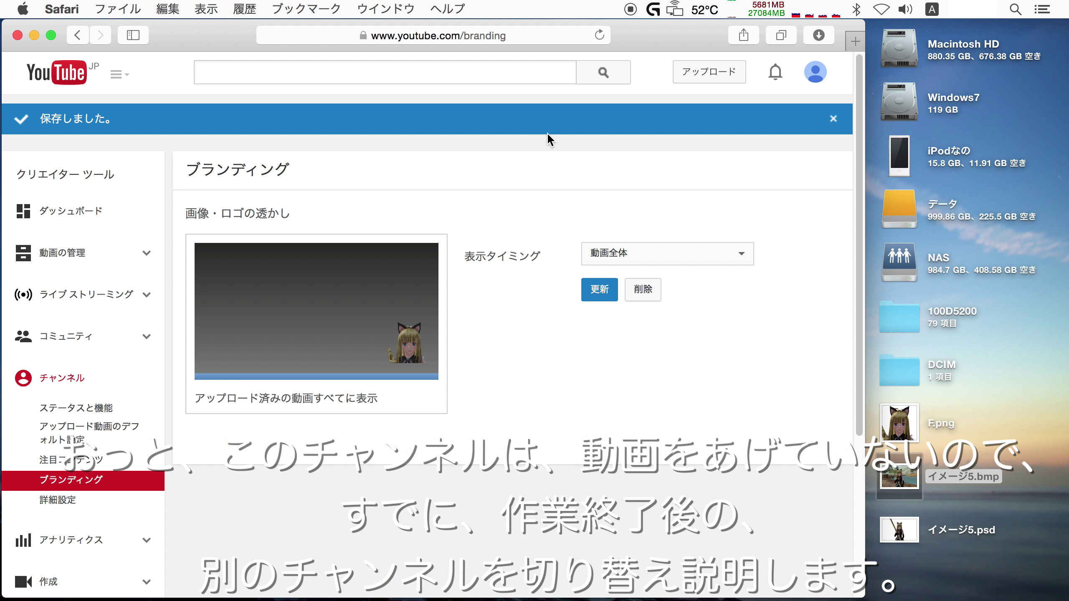
# - Switch to ゲームチャンネル and play its 0:59 金策 video from the uploads list
pyautogui.click(815, 72)
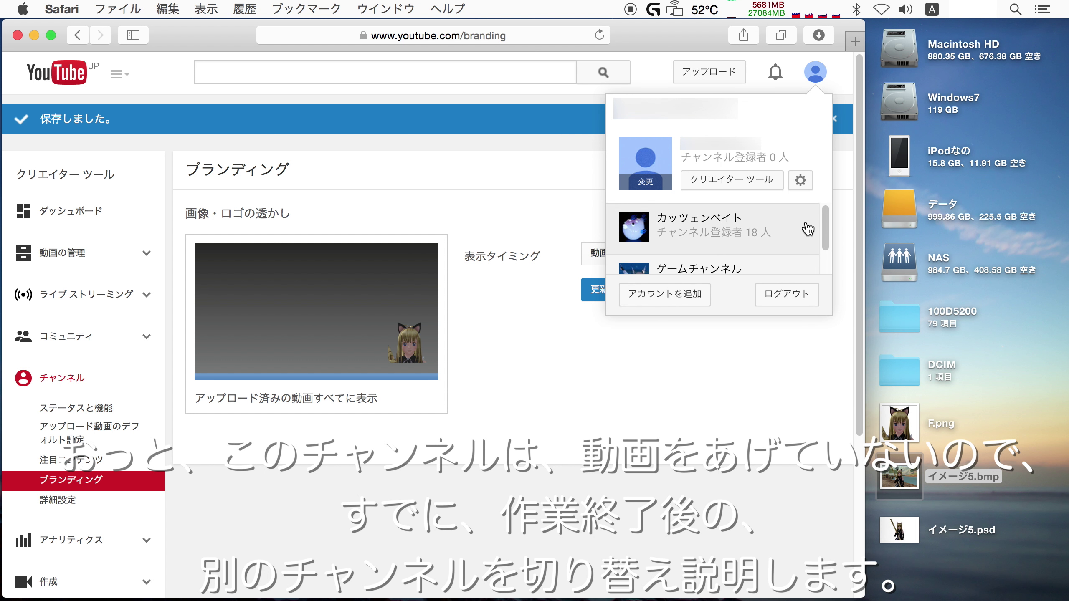
pyautogui.moveTo(826, 228); pyautogui.dragTo(826, 248)
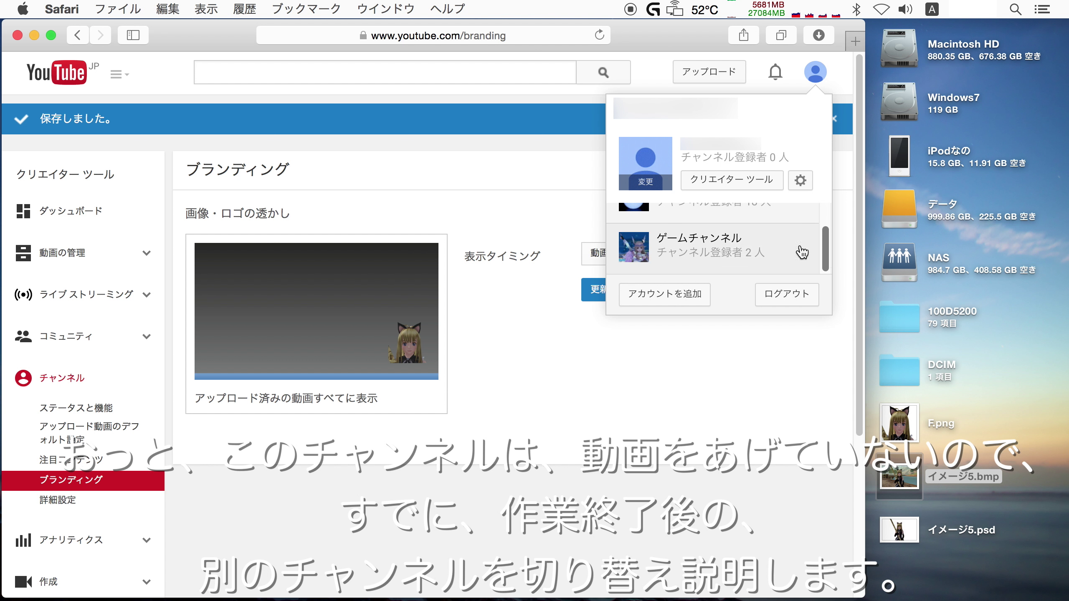
pyautogui.click(736, 255)
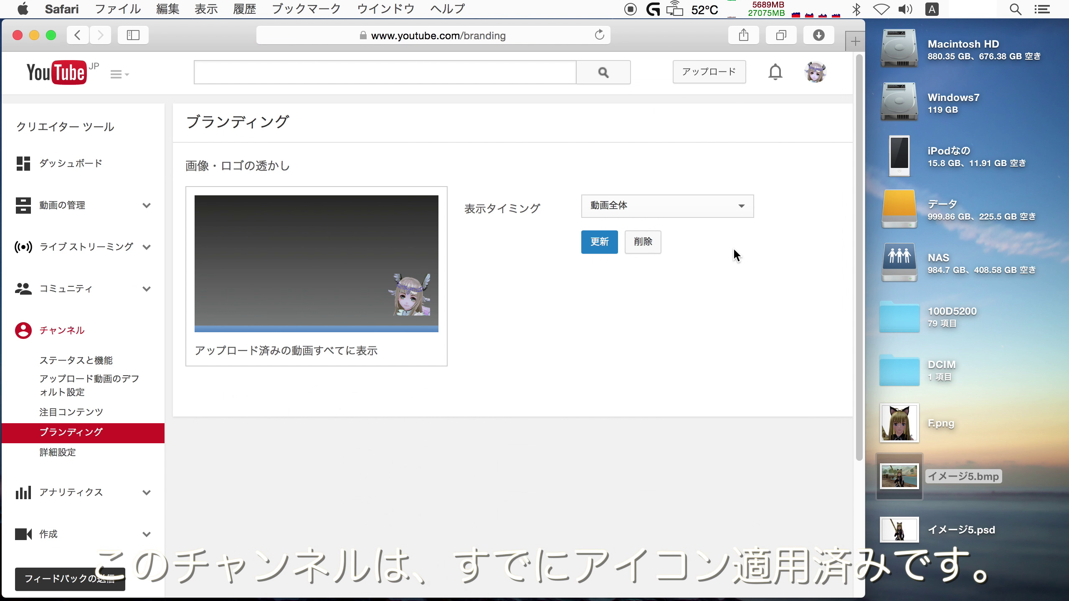
pyautogui.click(111, 215)
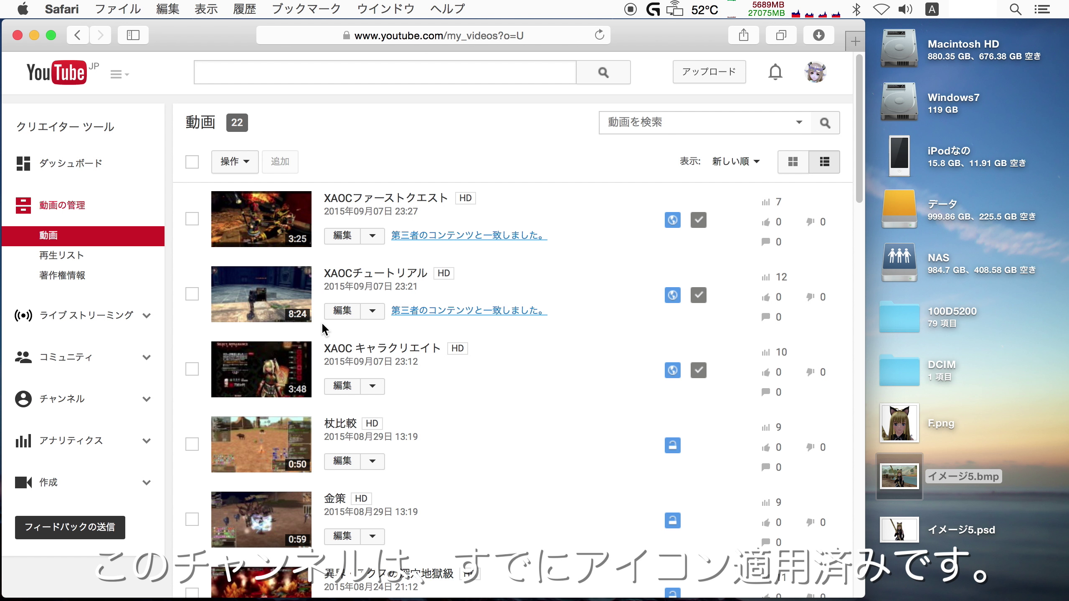
pyautogui.moveTo(862, 149); pyautogui.dragTo(862, 244)
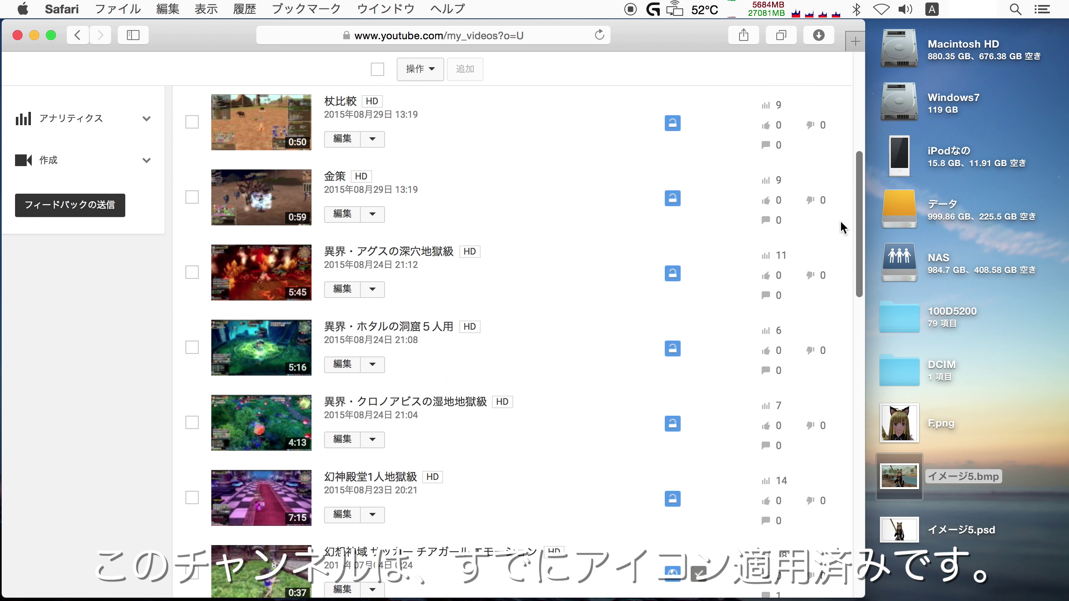
pyautogui.click(264, 205)
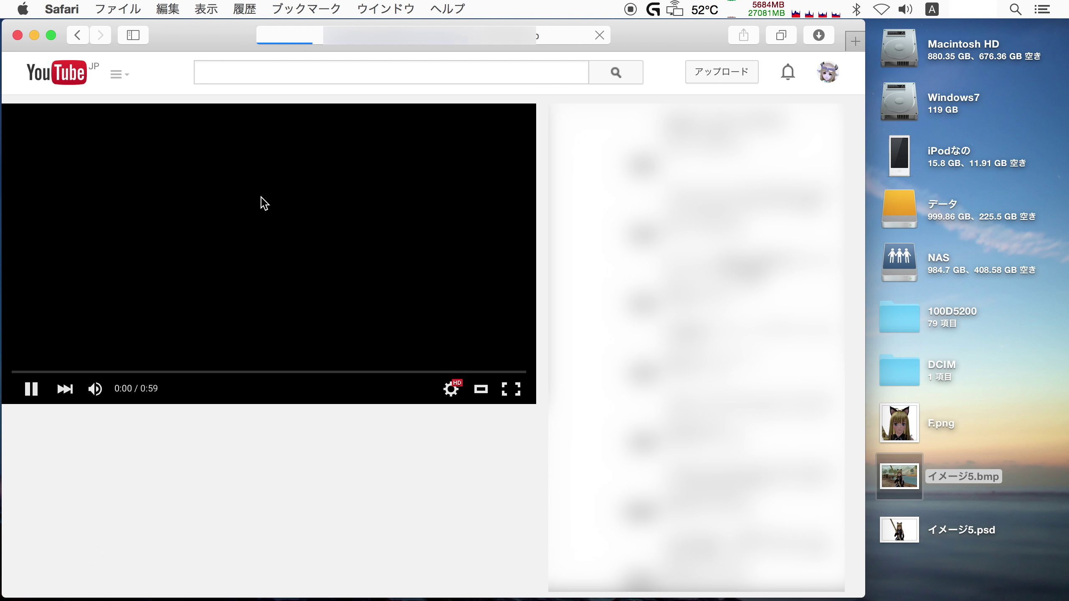